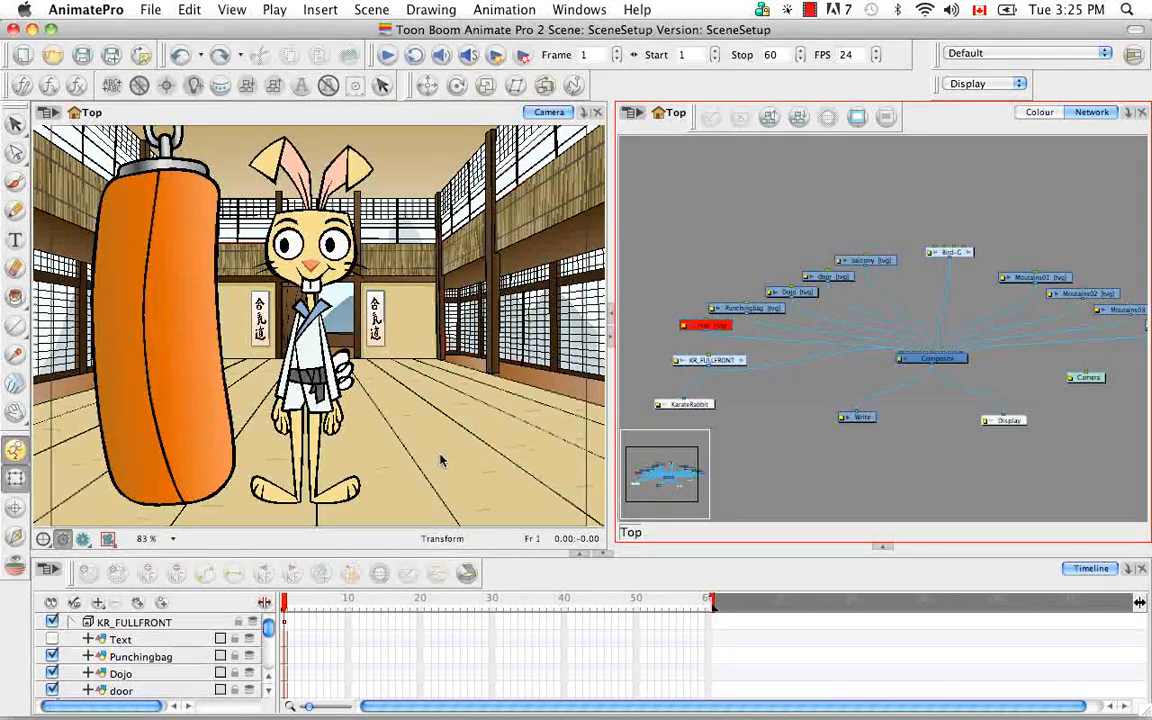
# - Add a Top view and a Side view to the pane that holds the Colour and Network views
pyautogui.click(1128, 114)
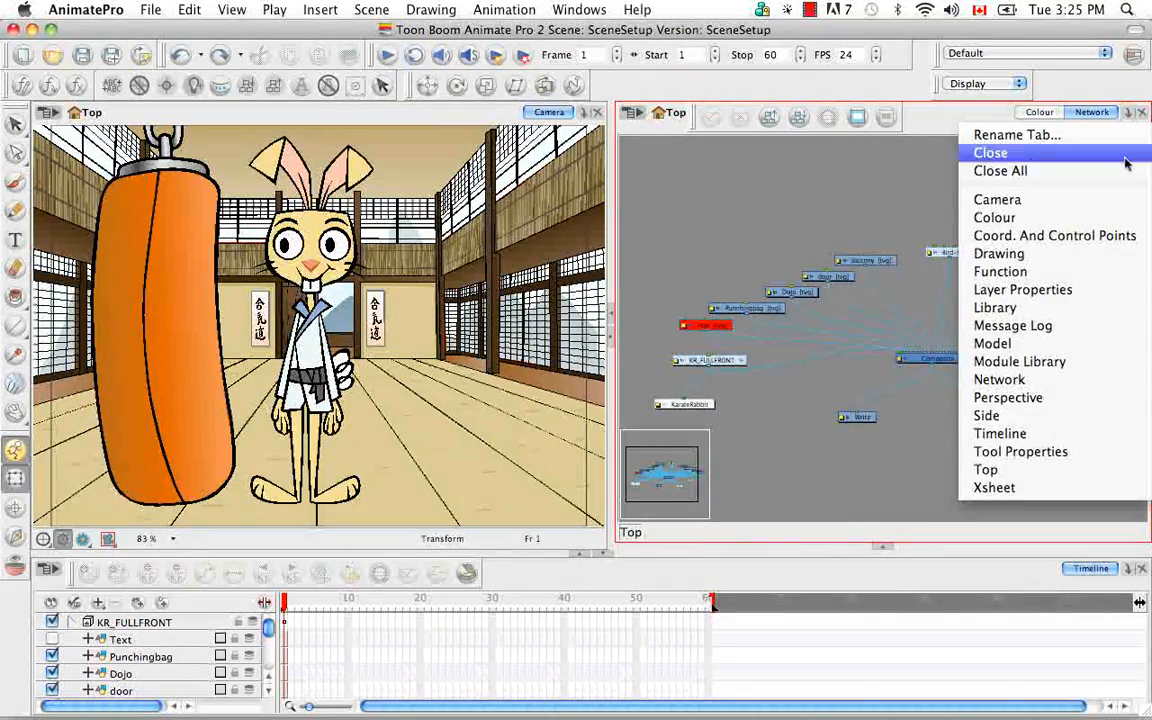
pyautogui.click(1083, 469)
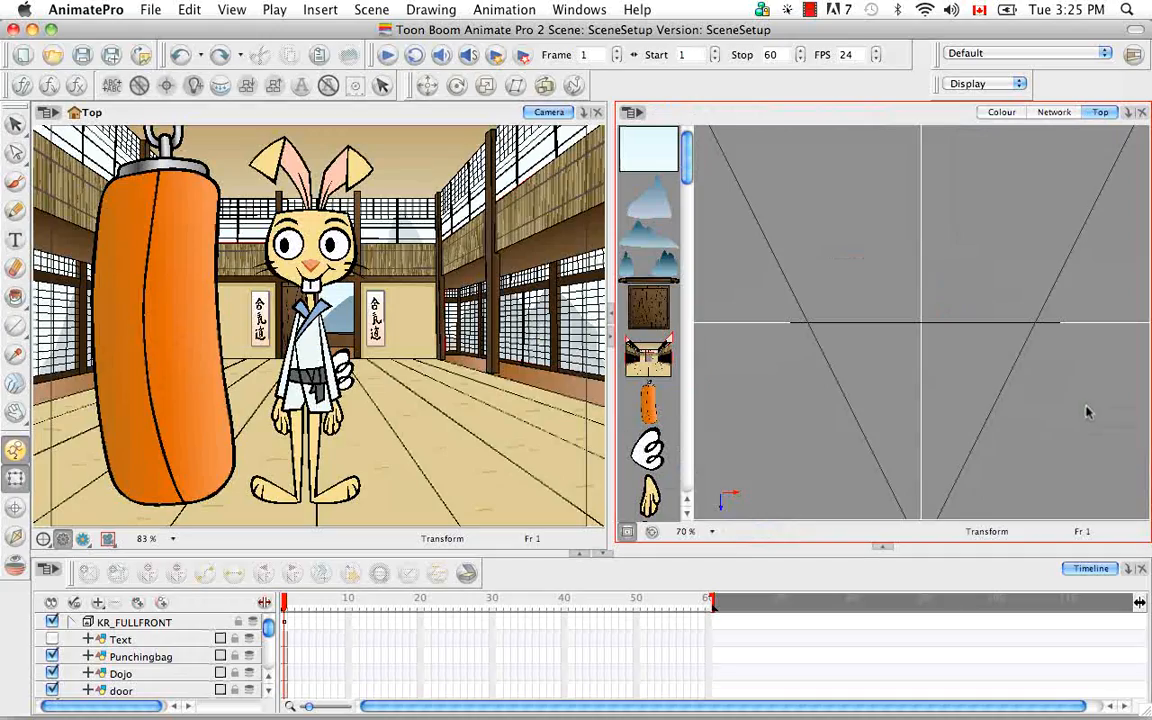
pyautogui.click(1129, 113)
pyautogui.click(1105, 414)
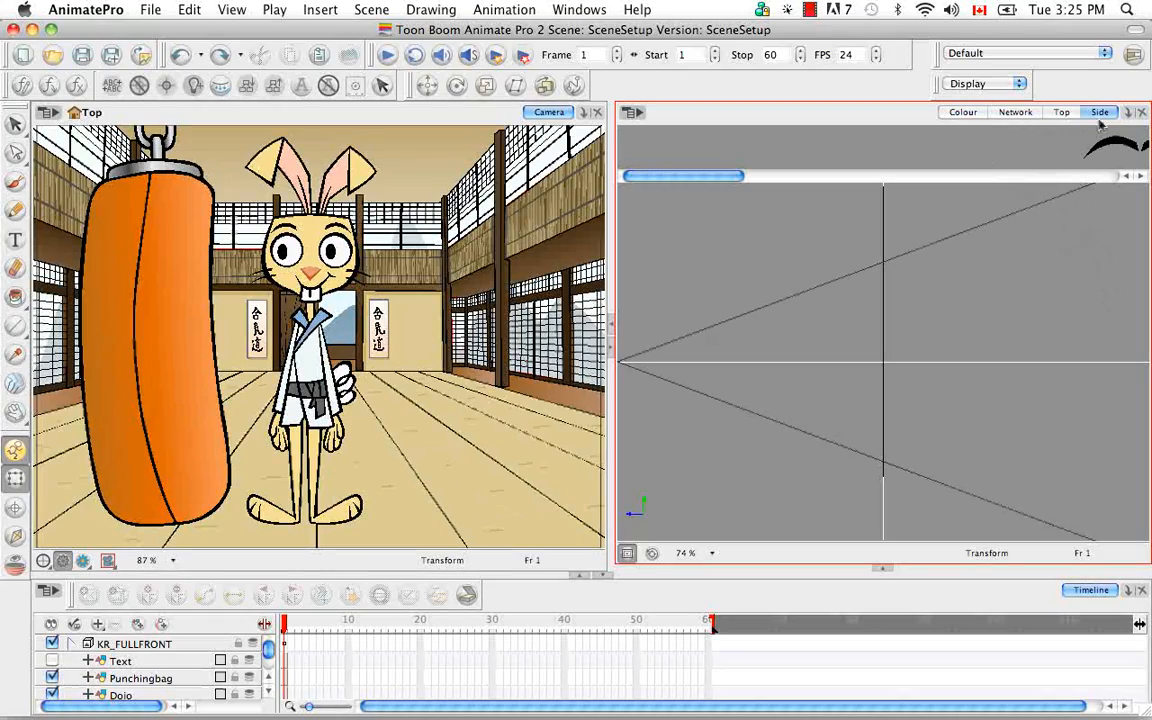
# - Dock the Side view between the Camera and Top views and resize the panes so the three share the workspace width
pyautogui.moveTo(1103, 117); pyautogui.dragTo(511, 258)
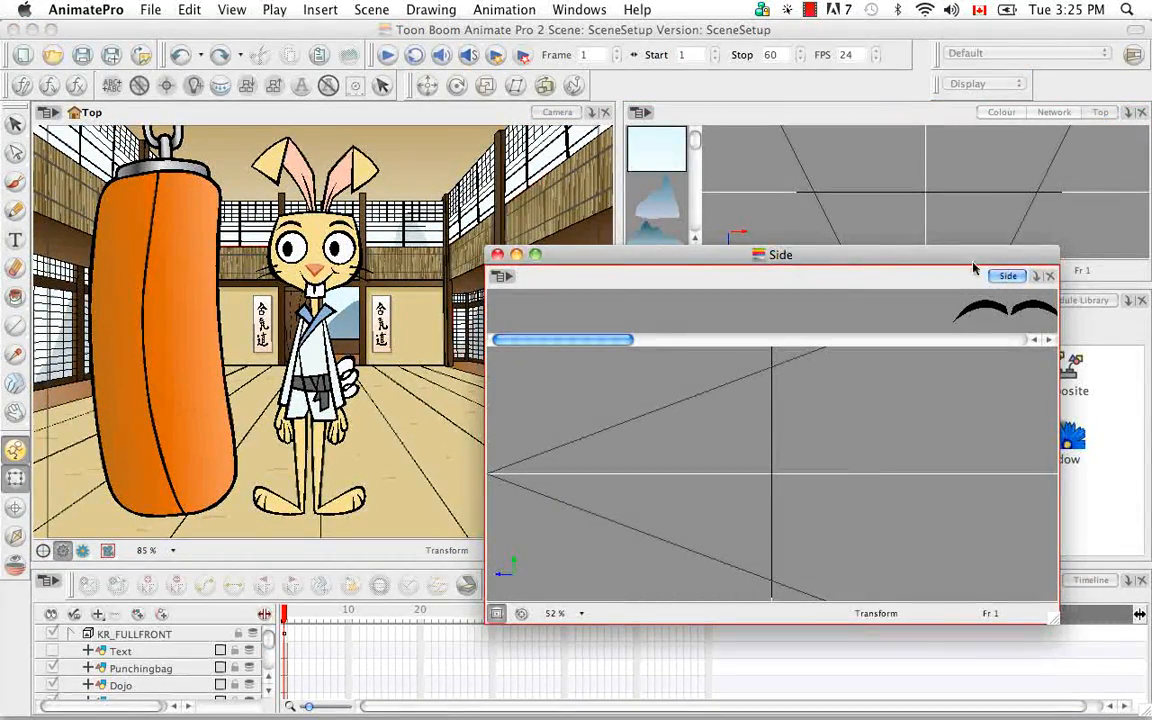
pyautogui.click(643, 160)
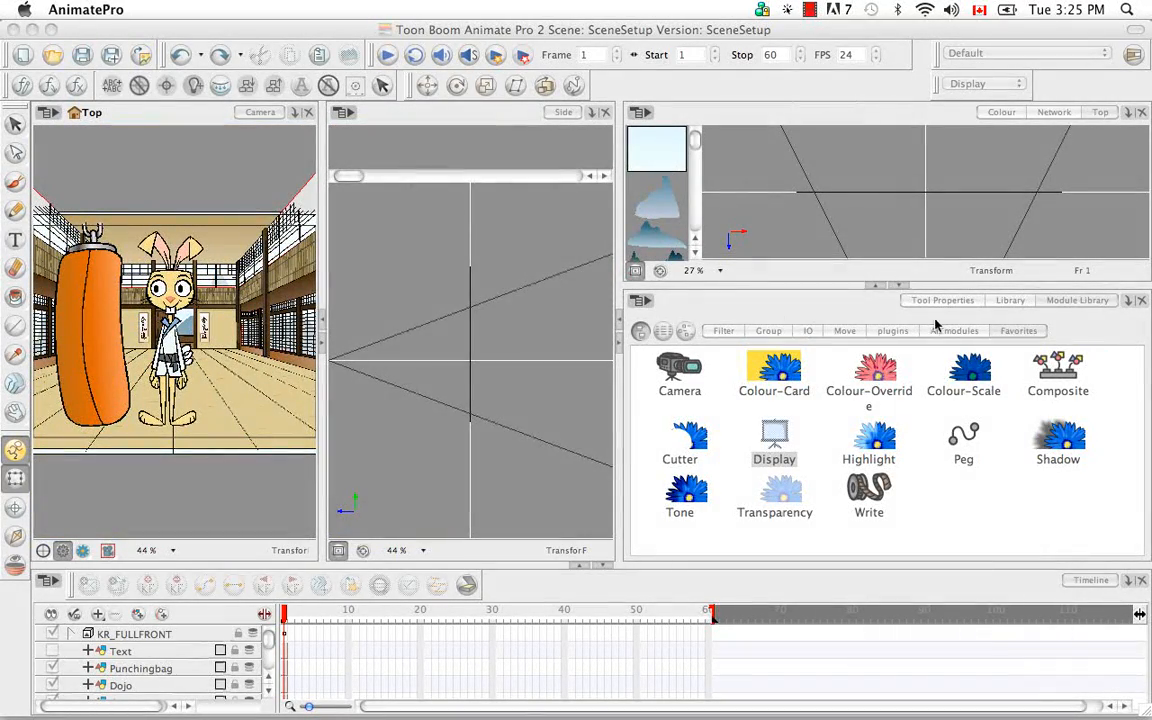
pyautogui.click(903, 286)
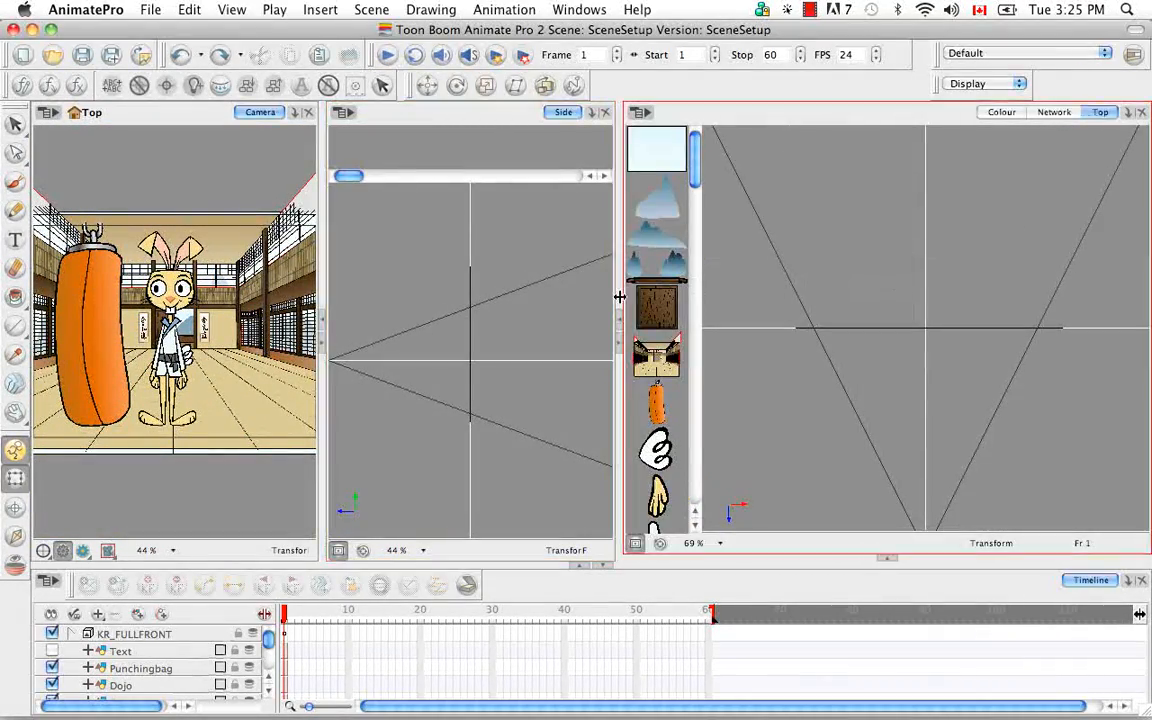
pyautogui.moveTo(621, 296); pyautogui.dragTo(775, 284)
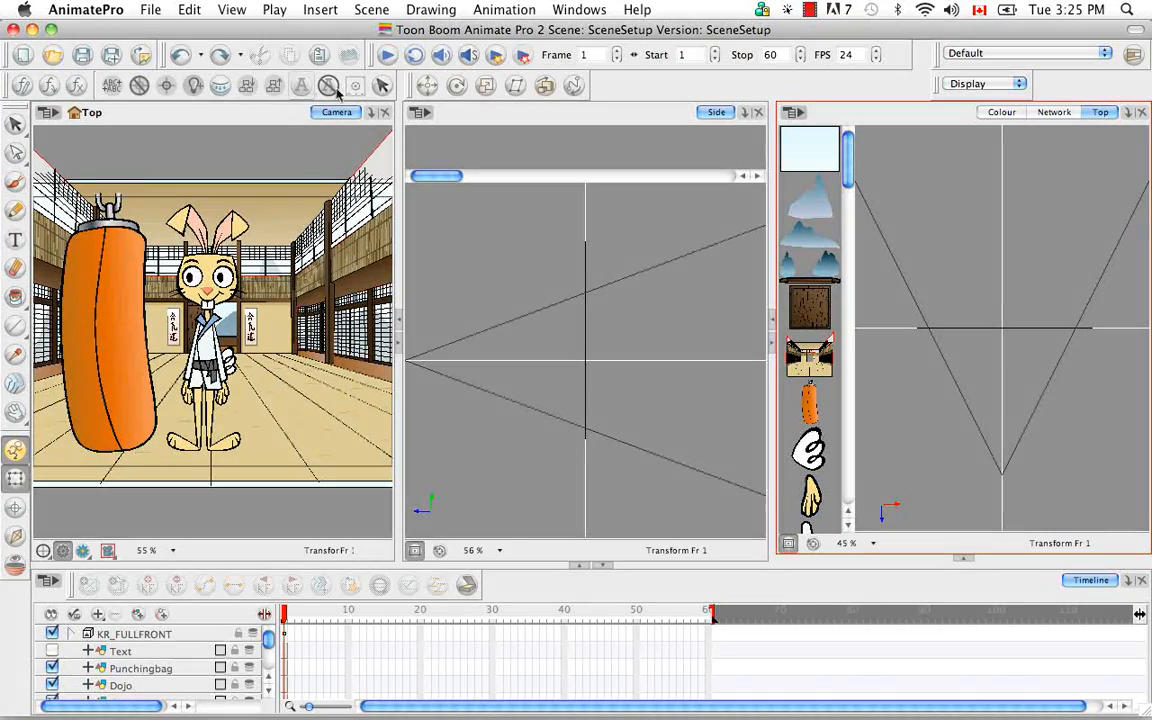
# - Add a Perspective view to the pane with the Camera view, then return to the Camera view
pyautogui.click(371, 112)
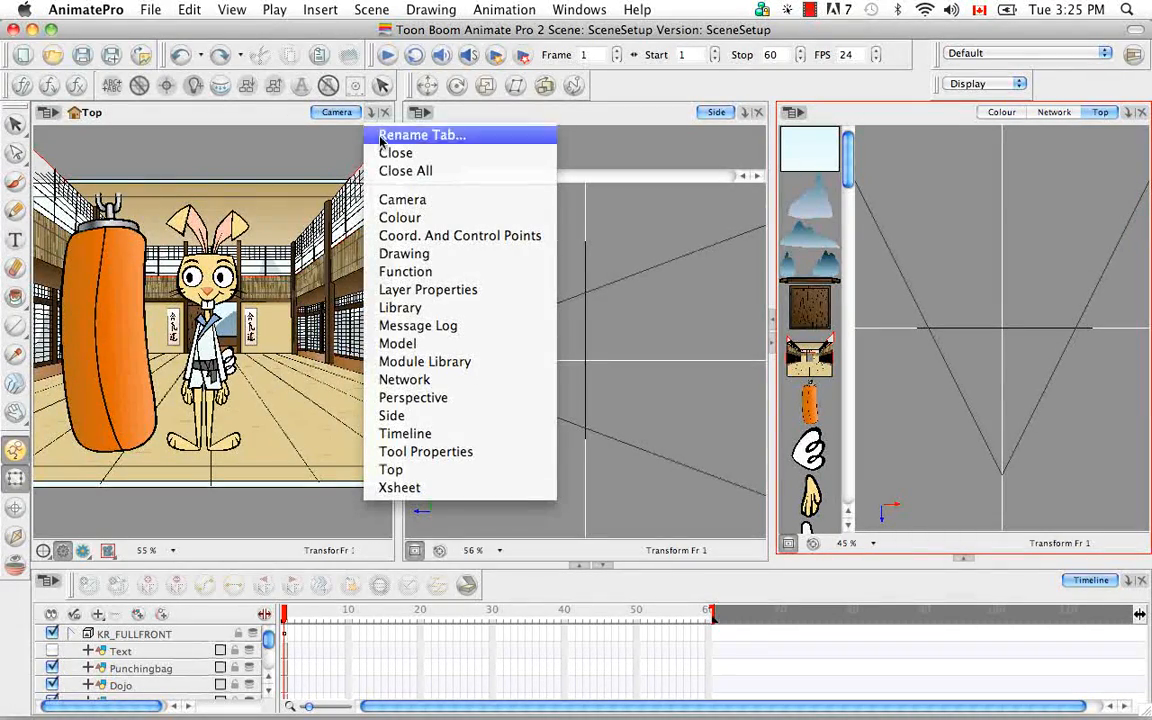
pyautogui.click(415, 397)
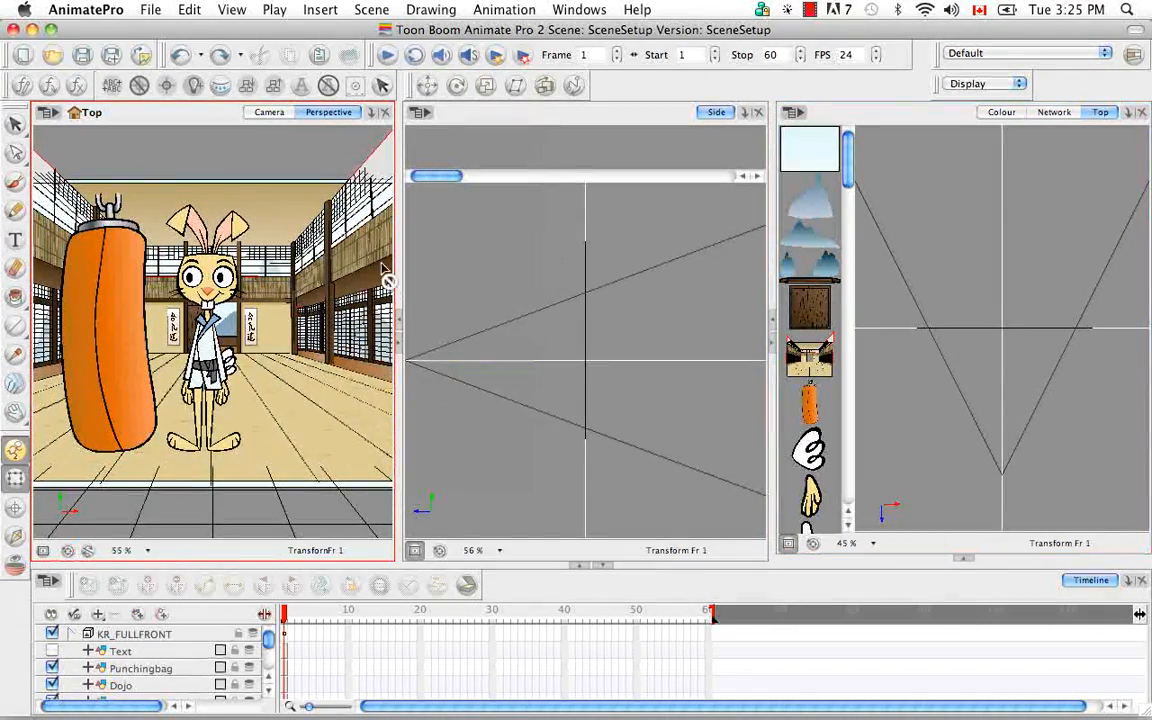
pyautogui.click(269, 112)
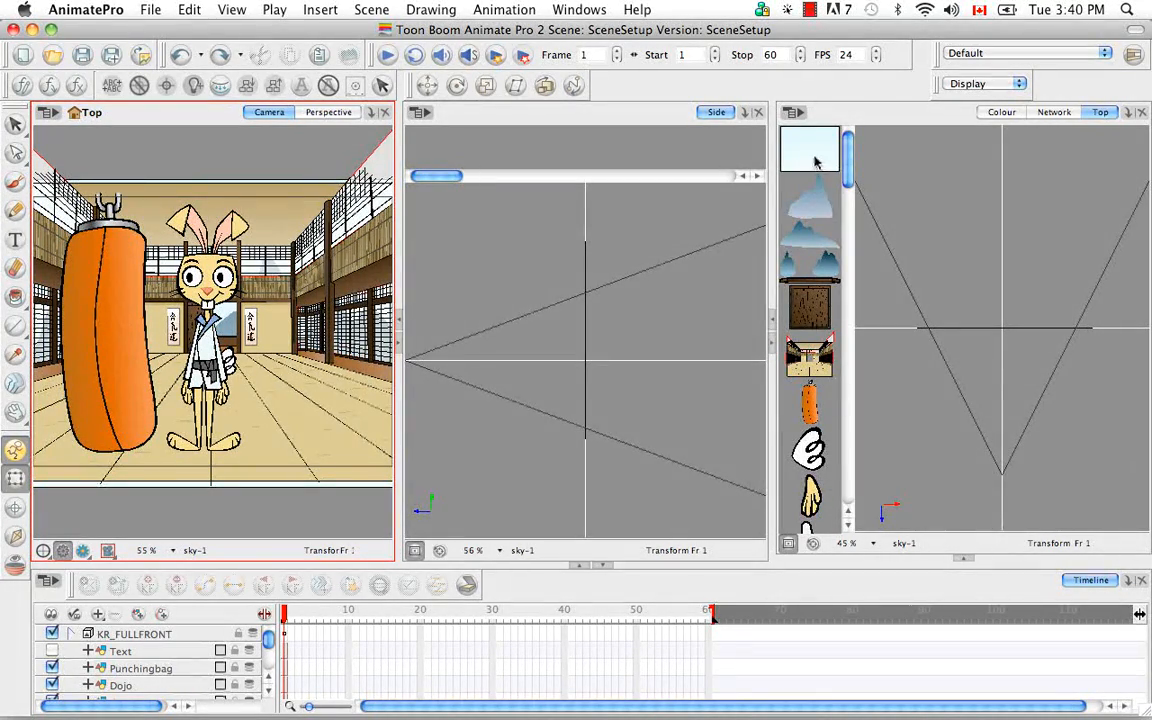
# - Select the sky, Moutains02, door and Dojo elements in turn from the Top view thumbnails and bring the Side view's thumbnails into sight
pyautogui.click(815, 160)
pyautogui.click(824, 255)
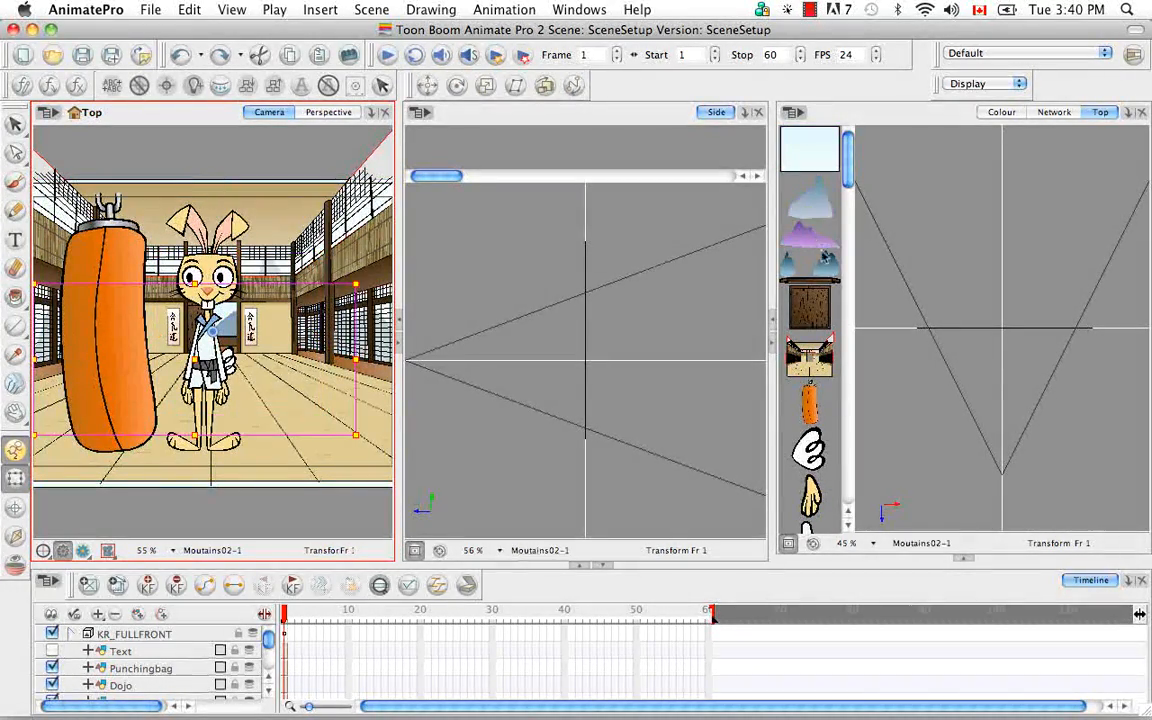
pyautogui.click(818, 309)
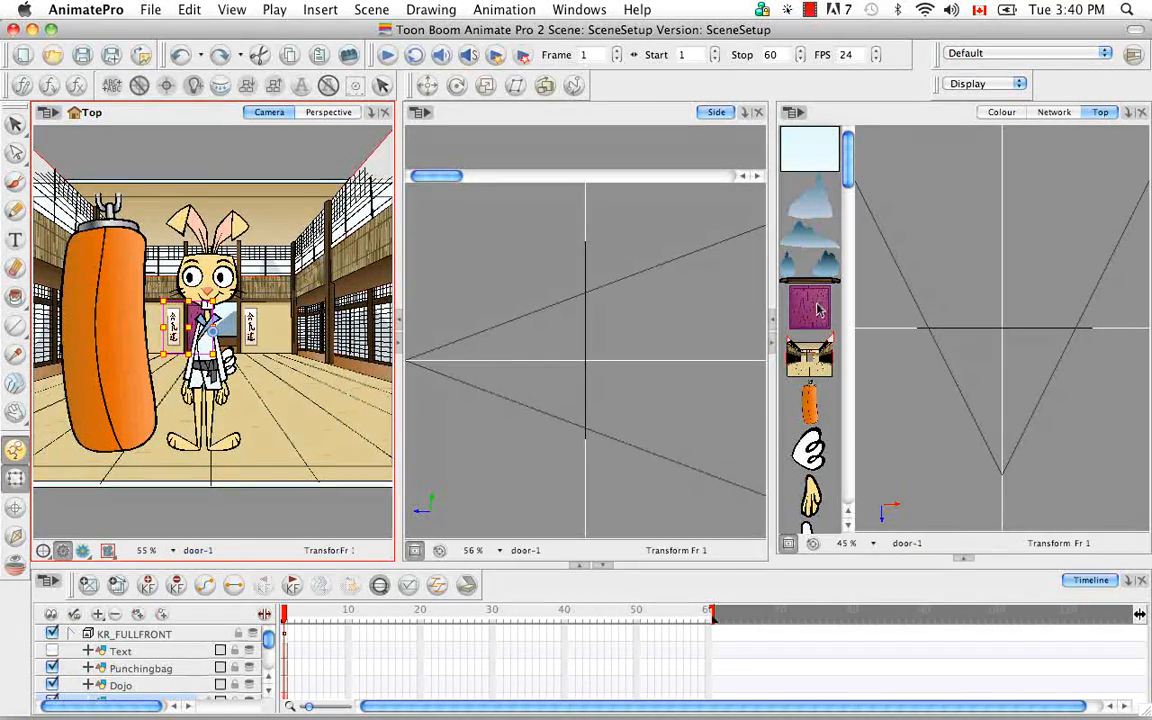
pyautogui.click(826, 362)
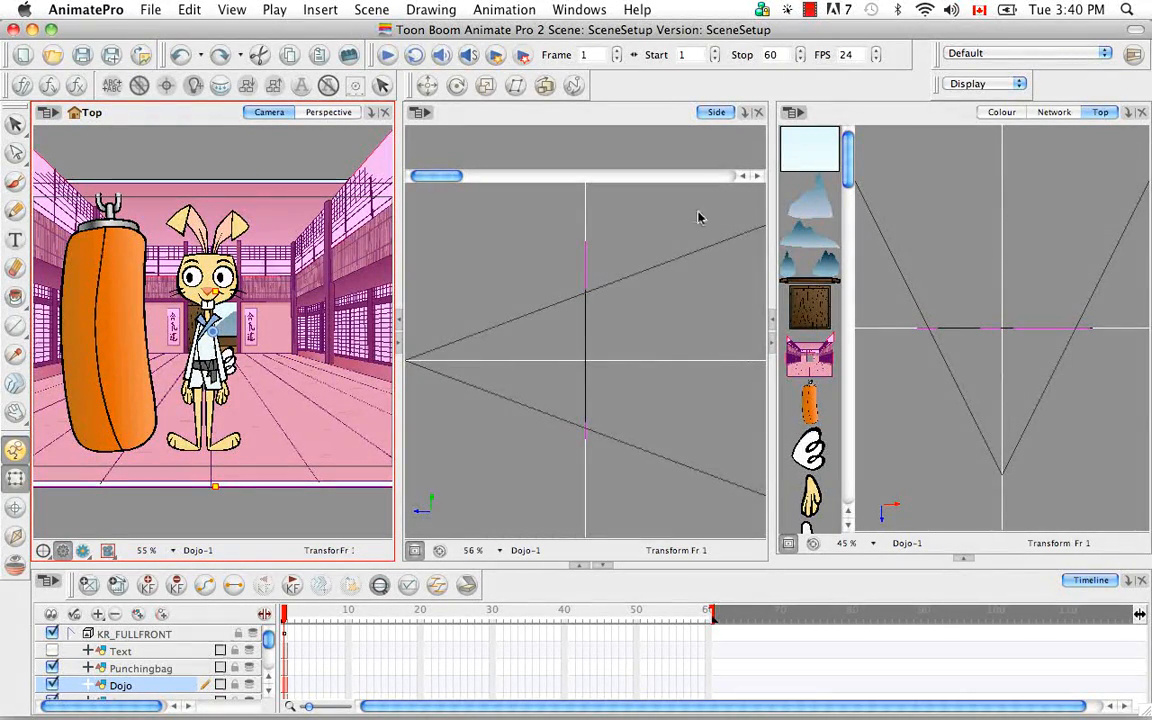
pyautogui.moveTo(442, 175); pyautogui.dragTo(711, 177)
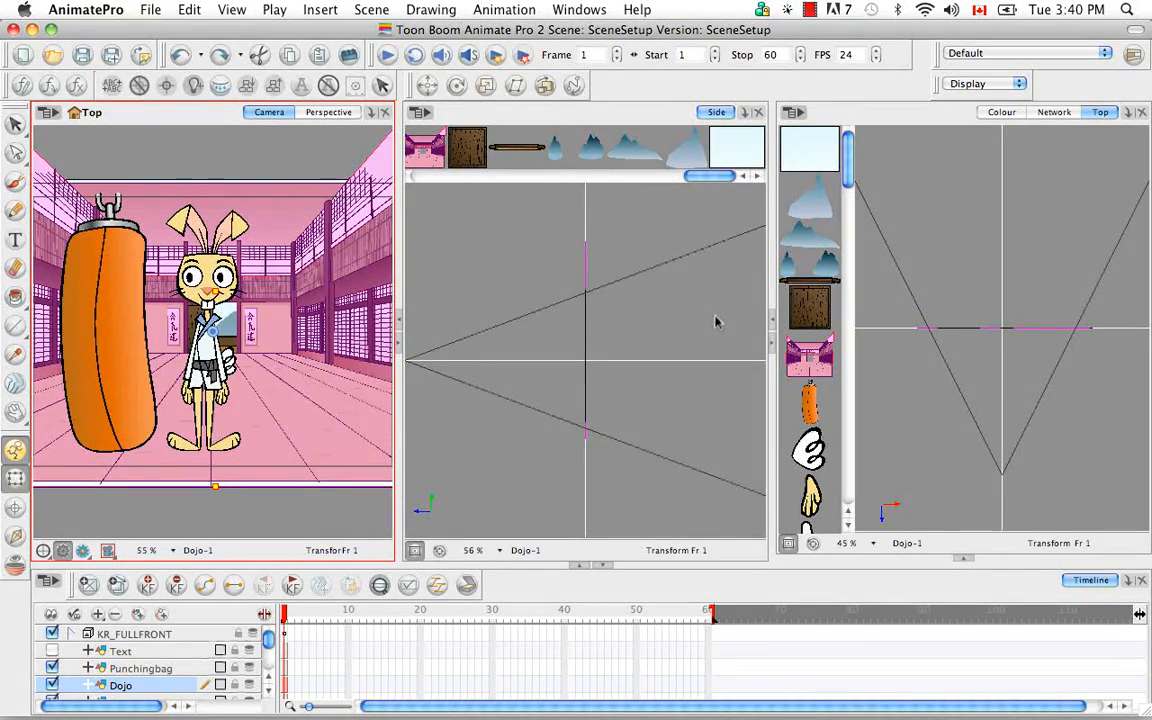
# - Enlarge the Perspective view over the Side view and rotate the 3D scene to inspect it from an angle
pyautogui.click(333, 114)
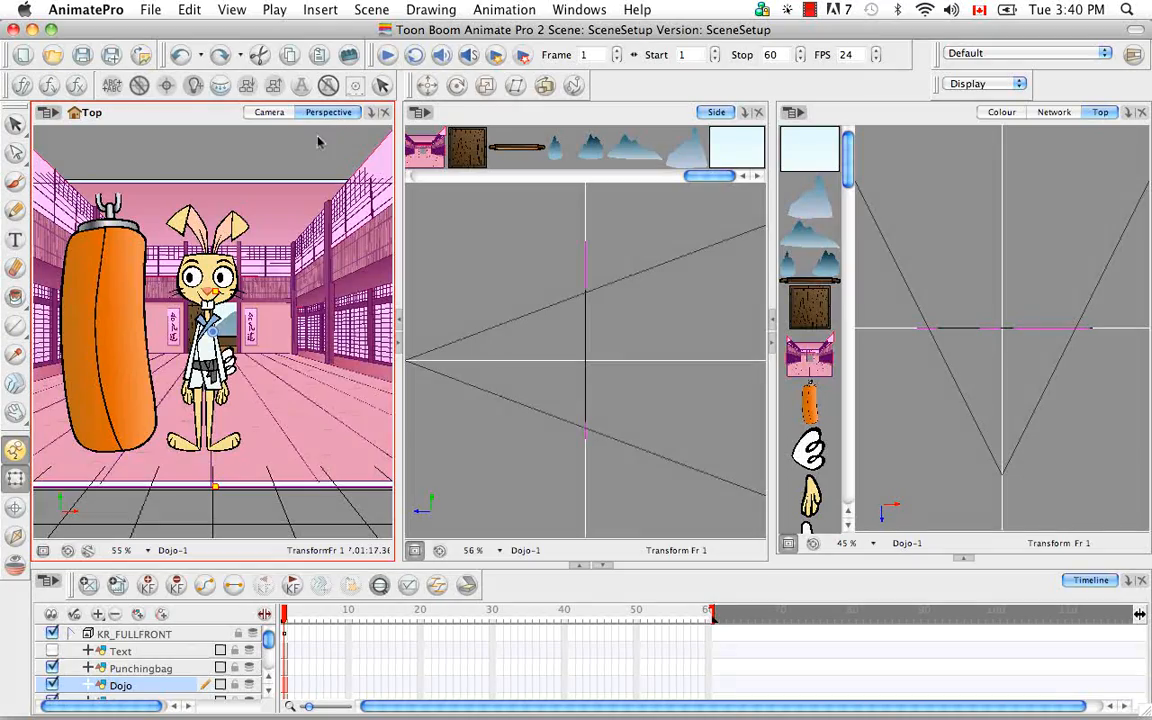
pyautogui.click(398, 320)
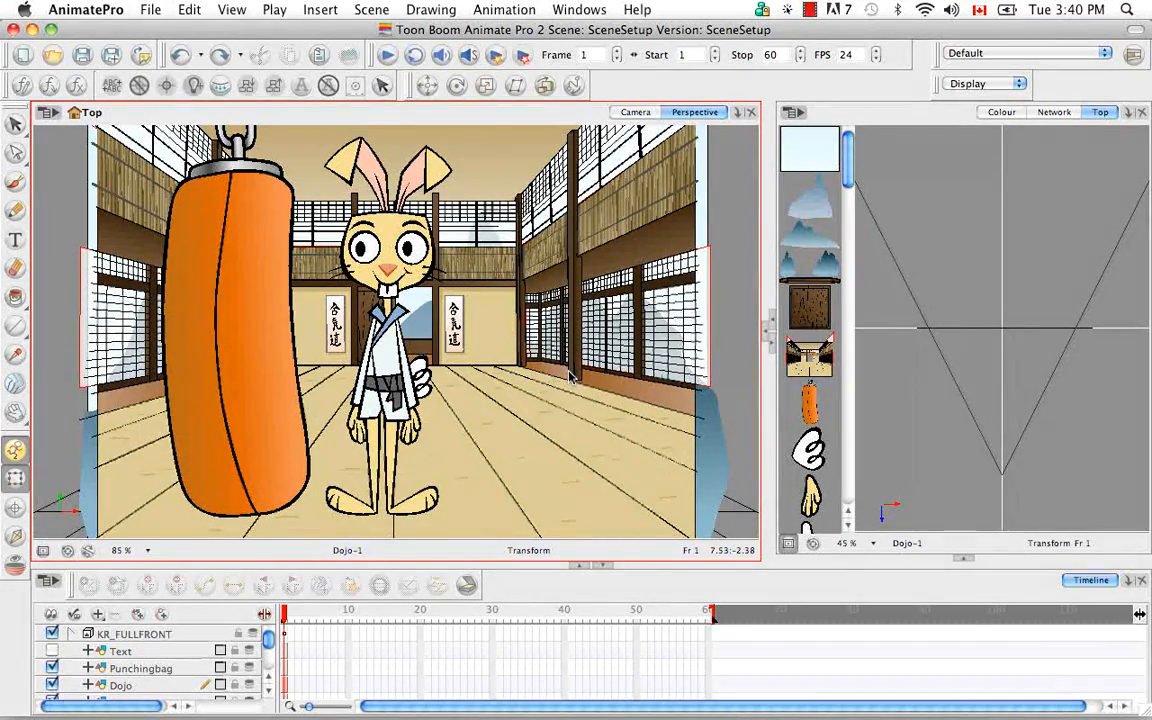
pyautogui.moveTo(513, 336); pyautogui.dragTo(455, 370)
pyautogui.scroll(-5, 455, 370)
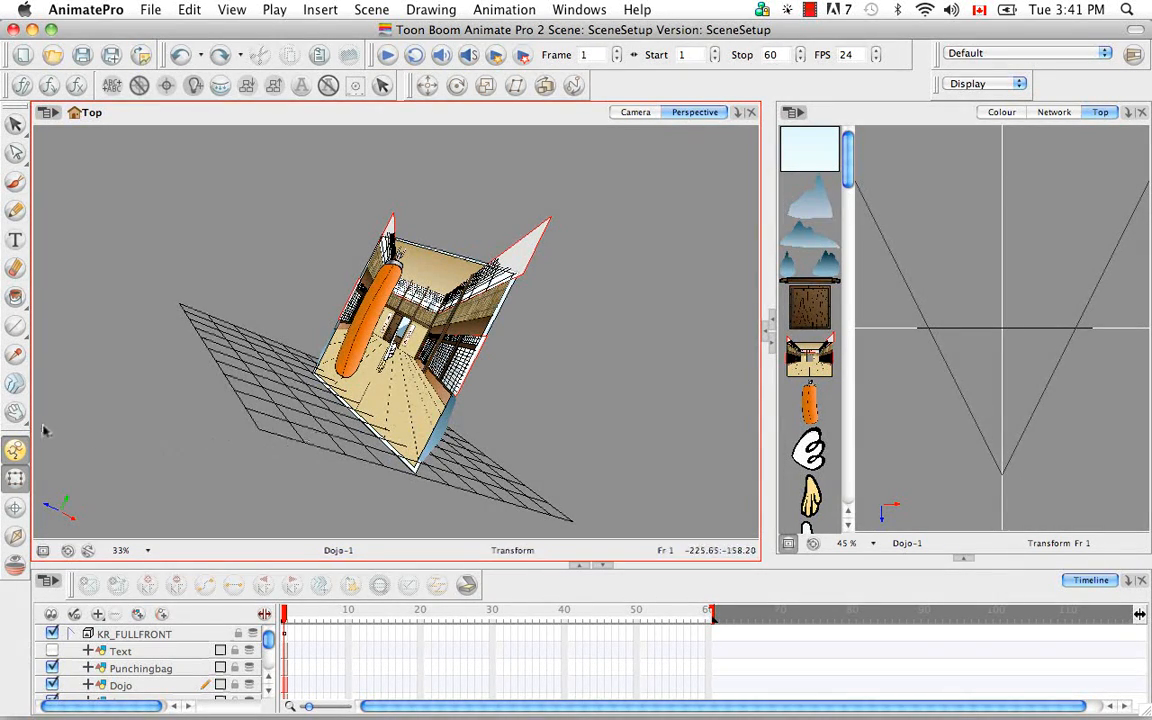
pyautogui.moveTo(16, 420); pyautogui.dragTo(122, 462)
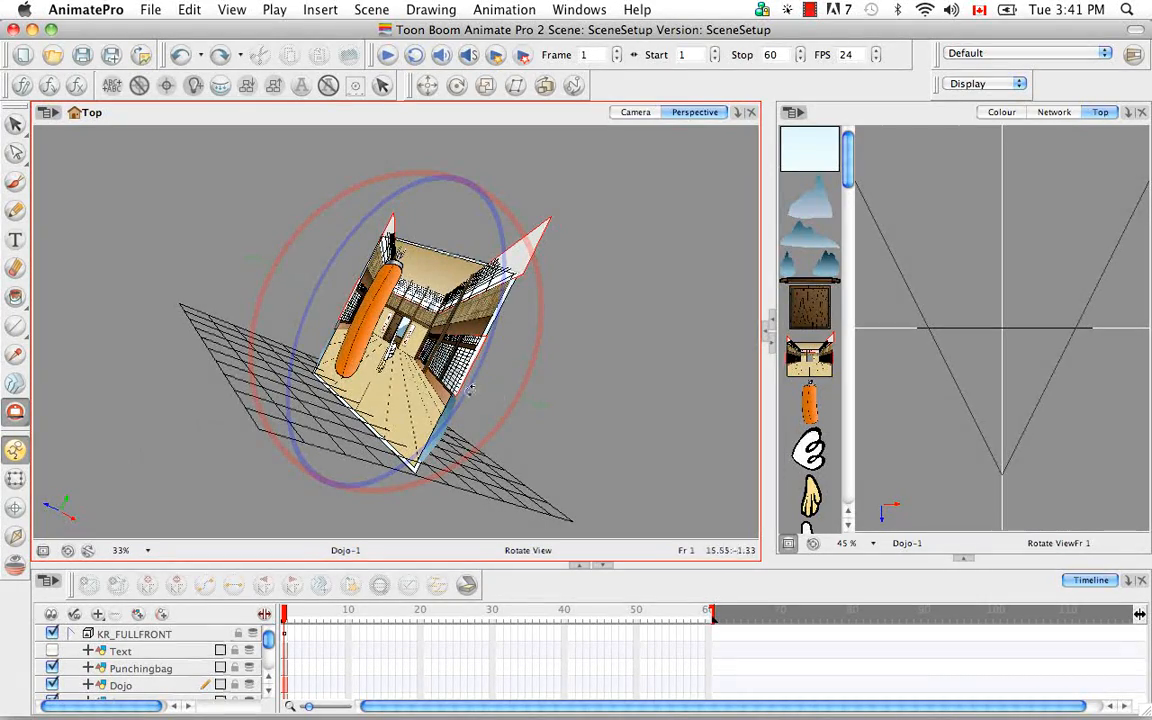
pyautogui.moveTo(380, 345); pyautogui.dragTo(436, 440)
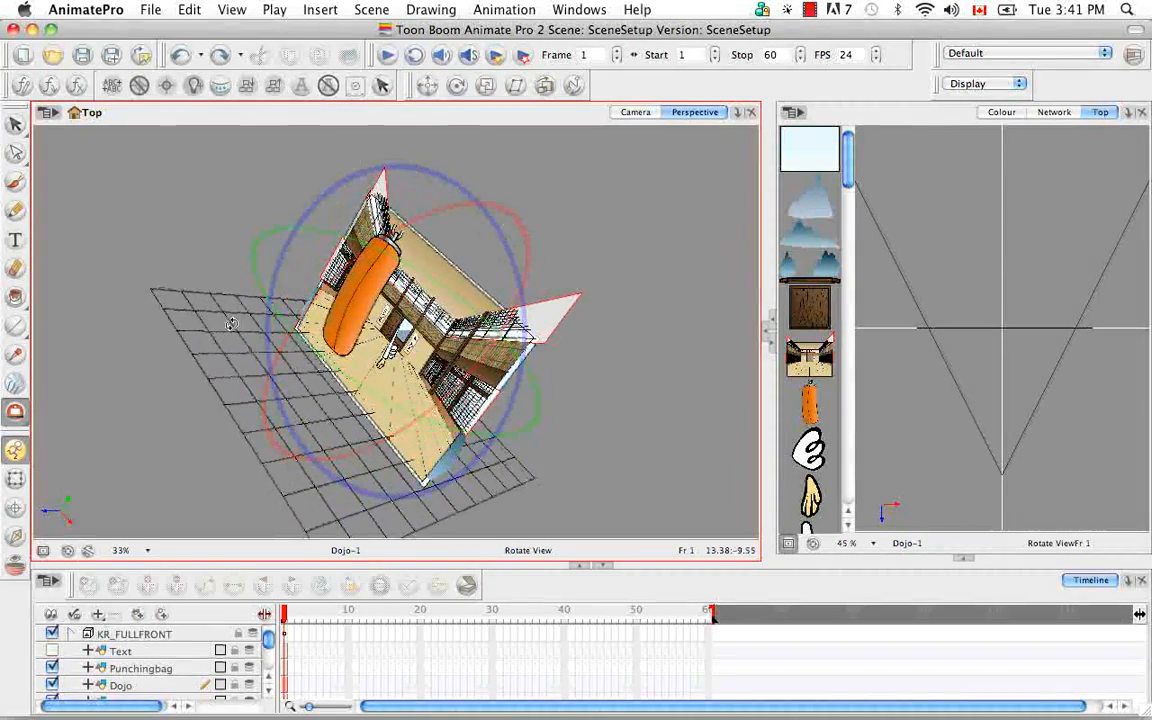
pyautogui.moveTo(409, 219); pyautogui.dragTo(463, 228)
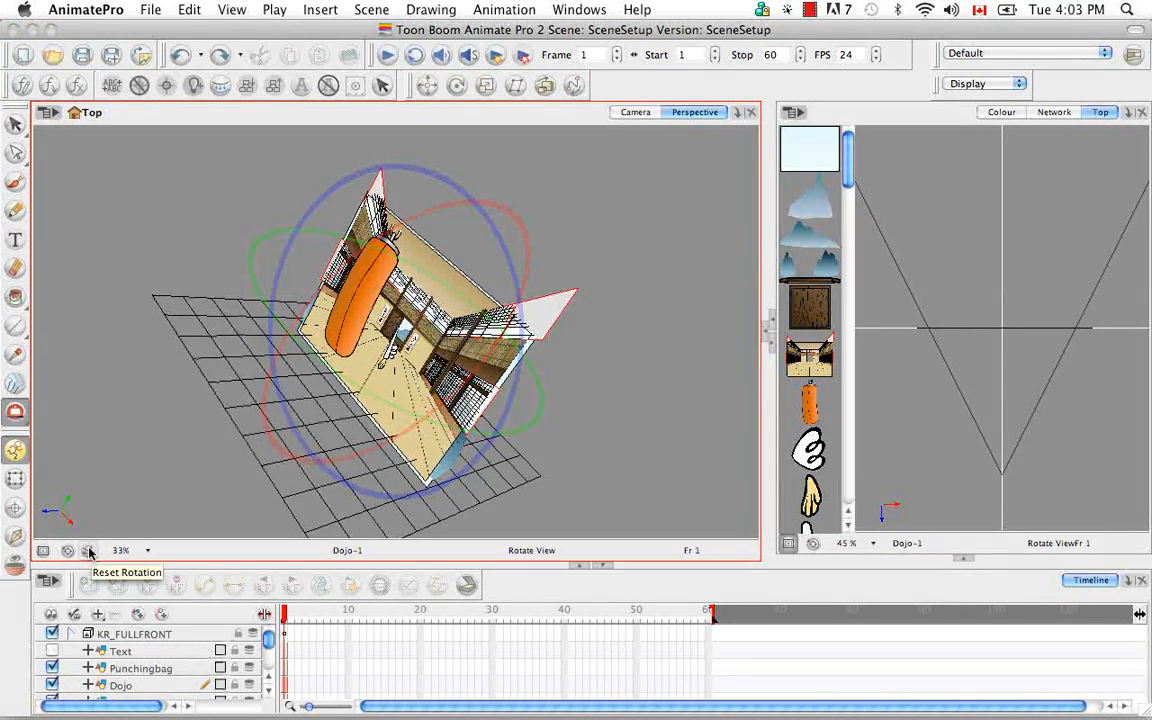
# - Reset the Perspective view's rotation and position, and try the 400% and 25% zoom levels before fitting the scene to the view
pyautogui.click(89, 551)
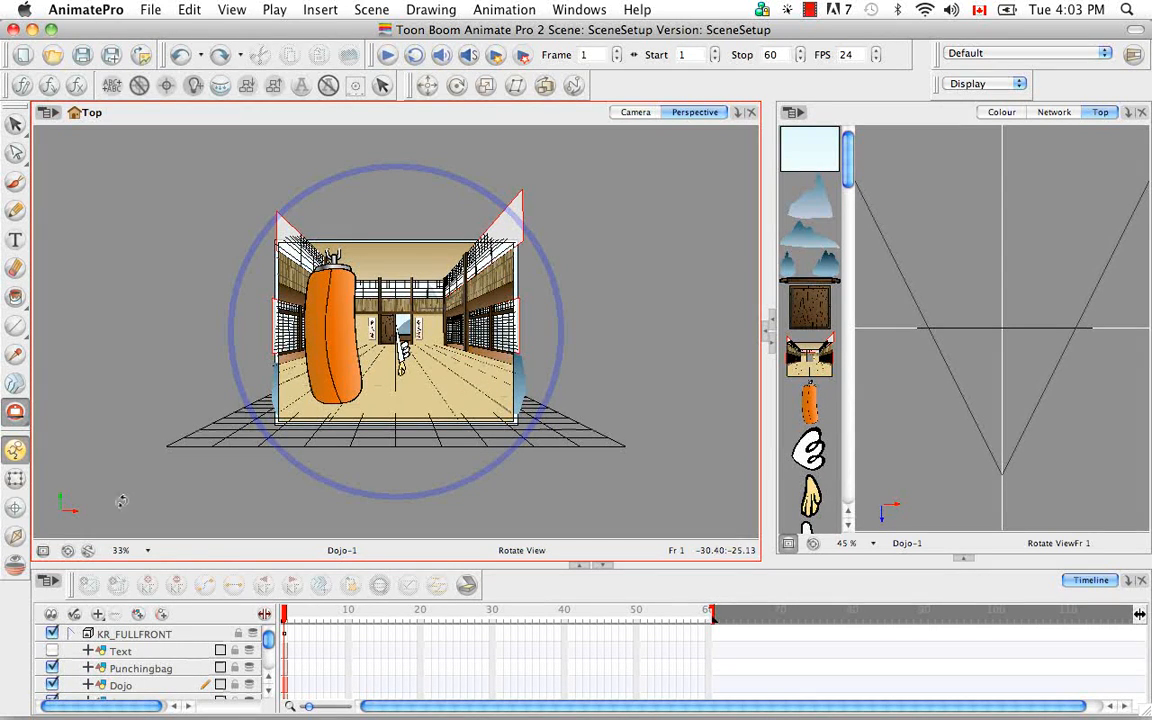
pyautogui.click(67, 551)
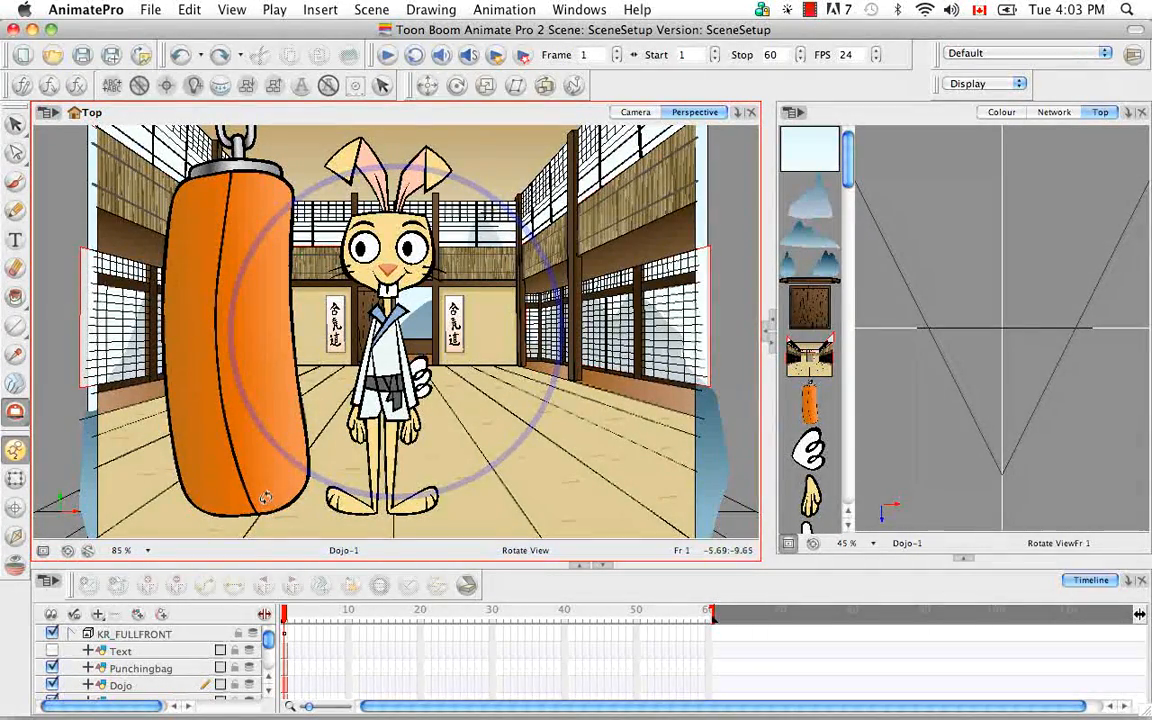
pyautogui.click(147, 551)
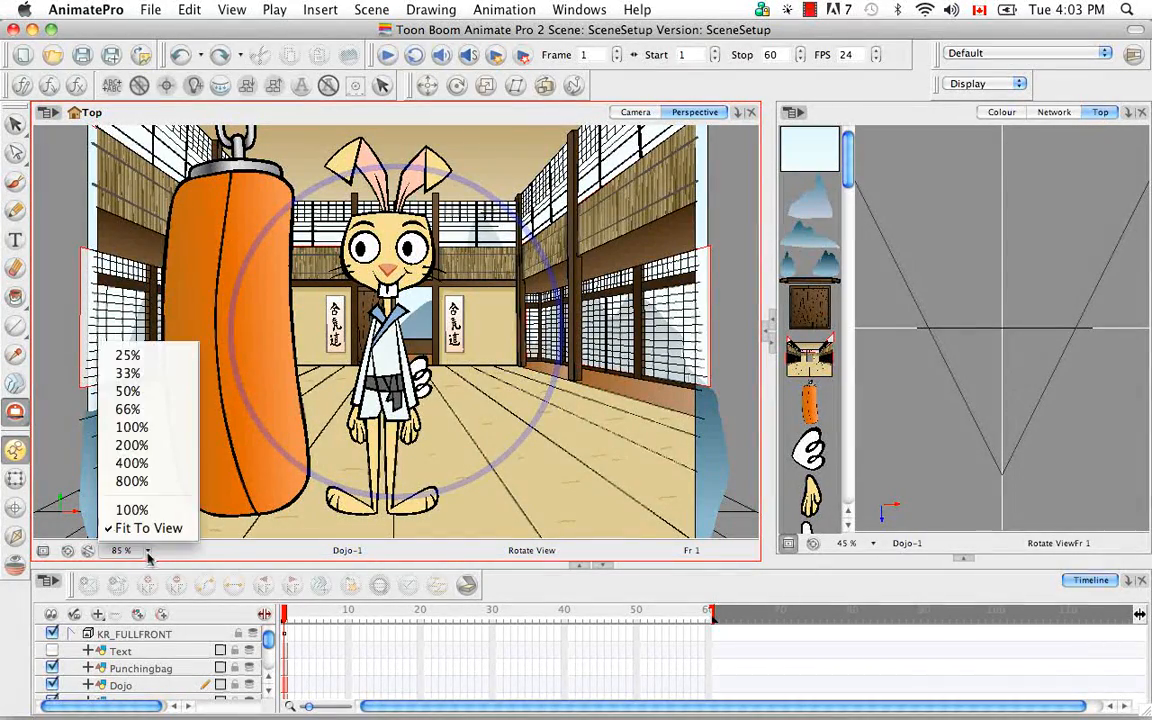
pyautogui.click(133, 463)
pyautogui.click(147, 551)
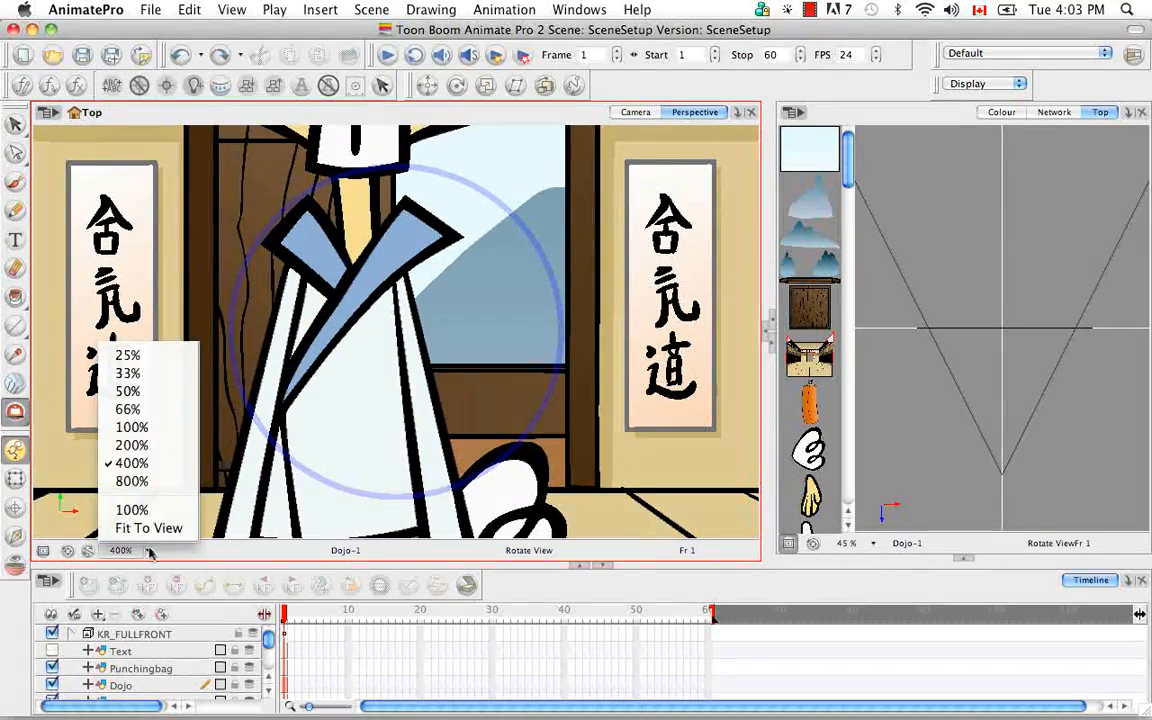
pyautogui.click(130, 357)
pyautogui.click(145, 552)
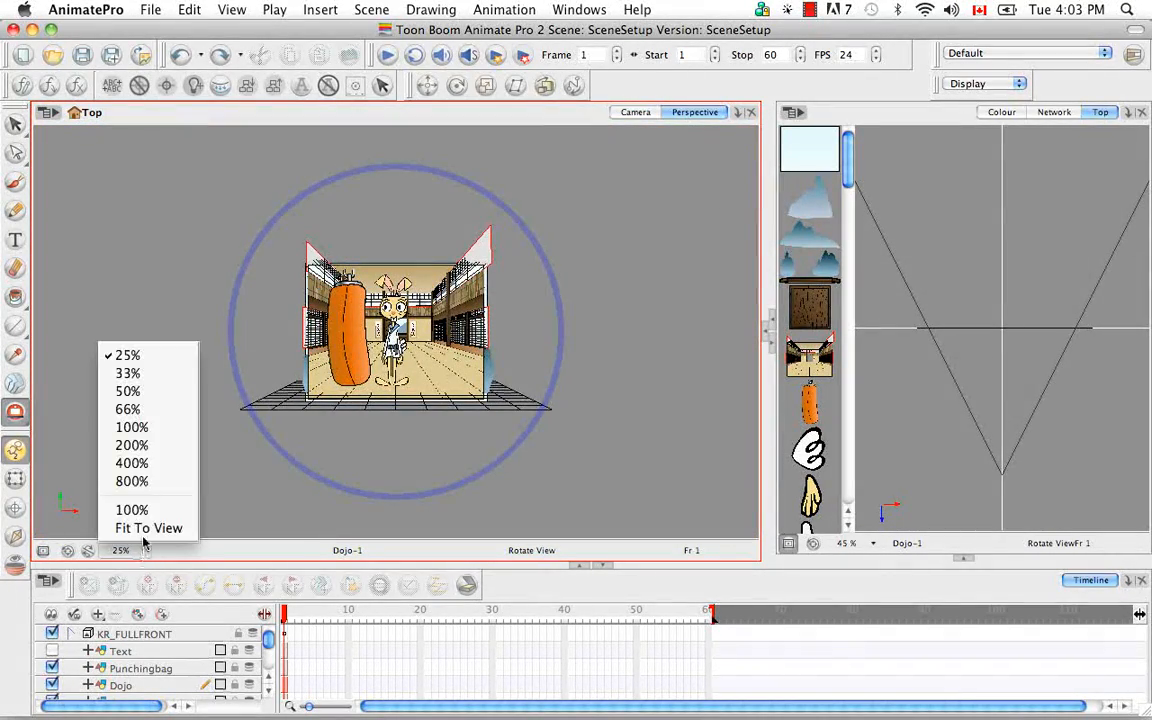
pyautogui.click(145, 533)
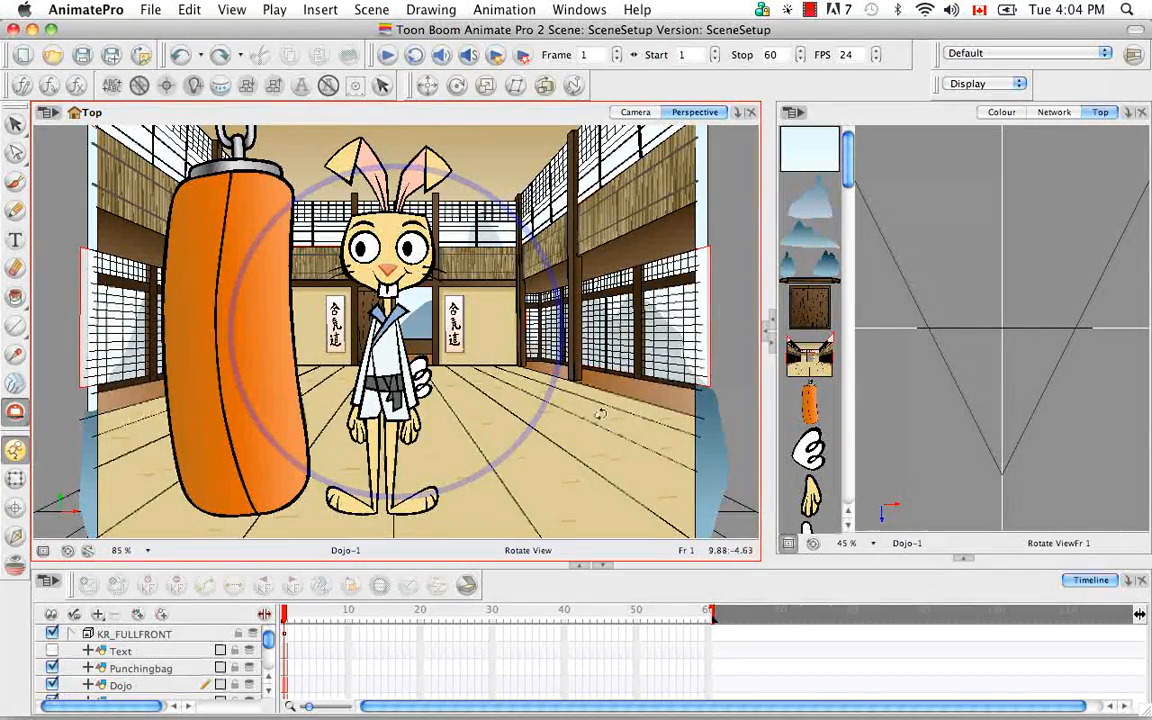
# - Restore the Side view and push the sky element back in depth with the Maintain Size tool
pyautogui.moveTo(15, 123); pyautogui.dragTo(55, 121)
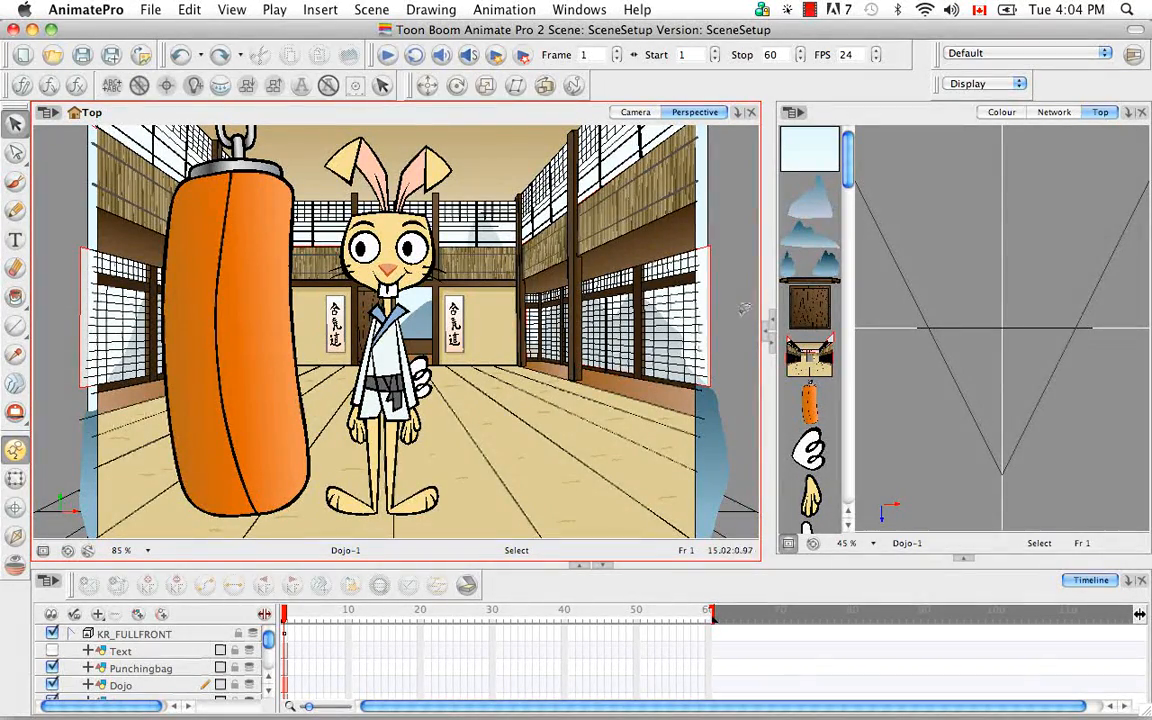
pyautogui.click(766, 326)
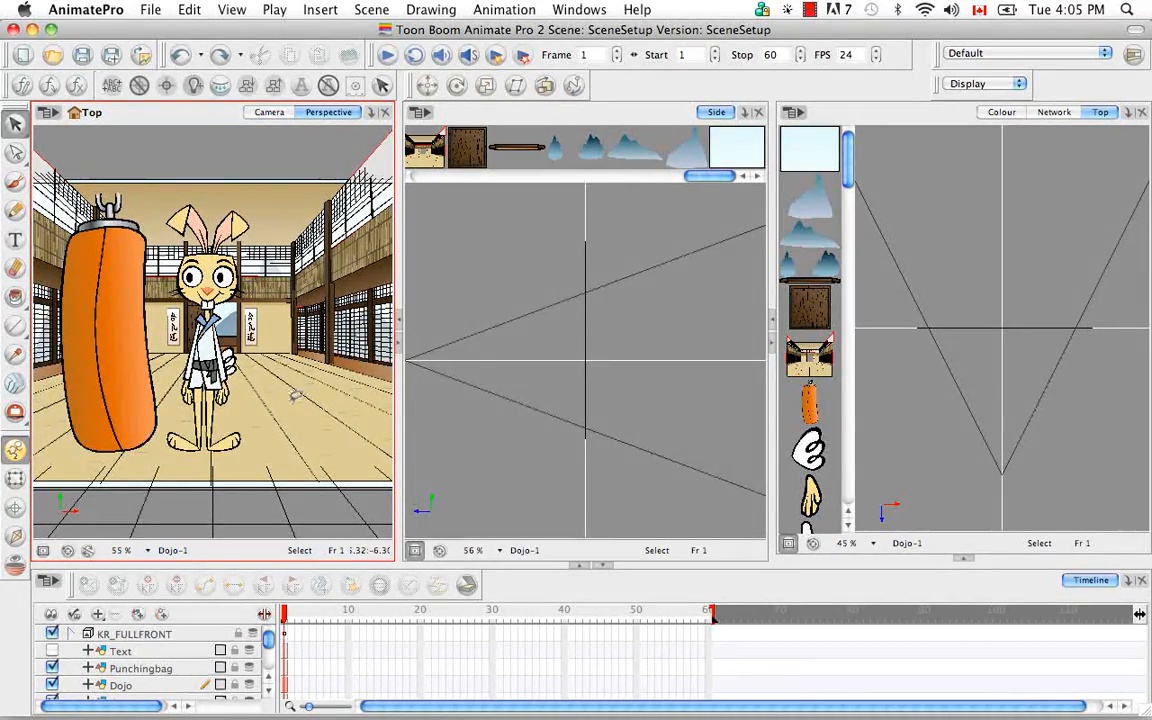
pyautogui.click(546, 87)
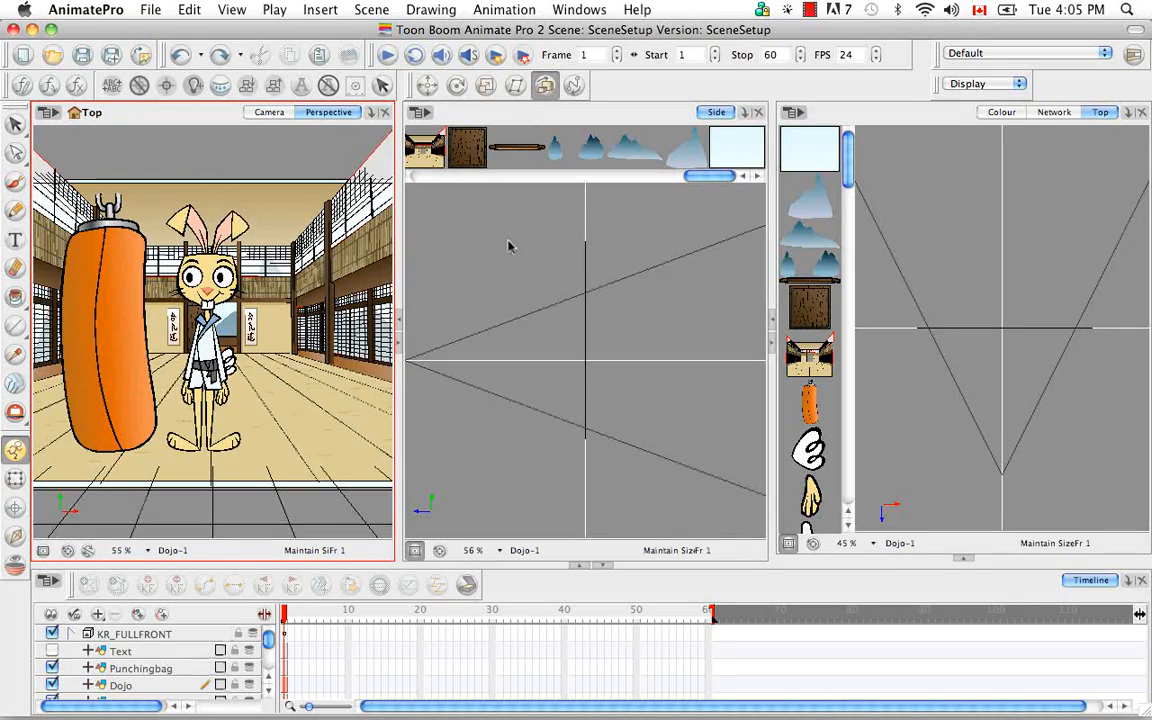
pyautogui.click(730, 146)
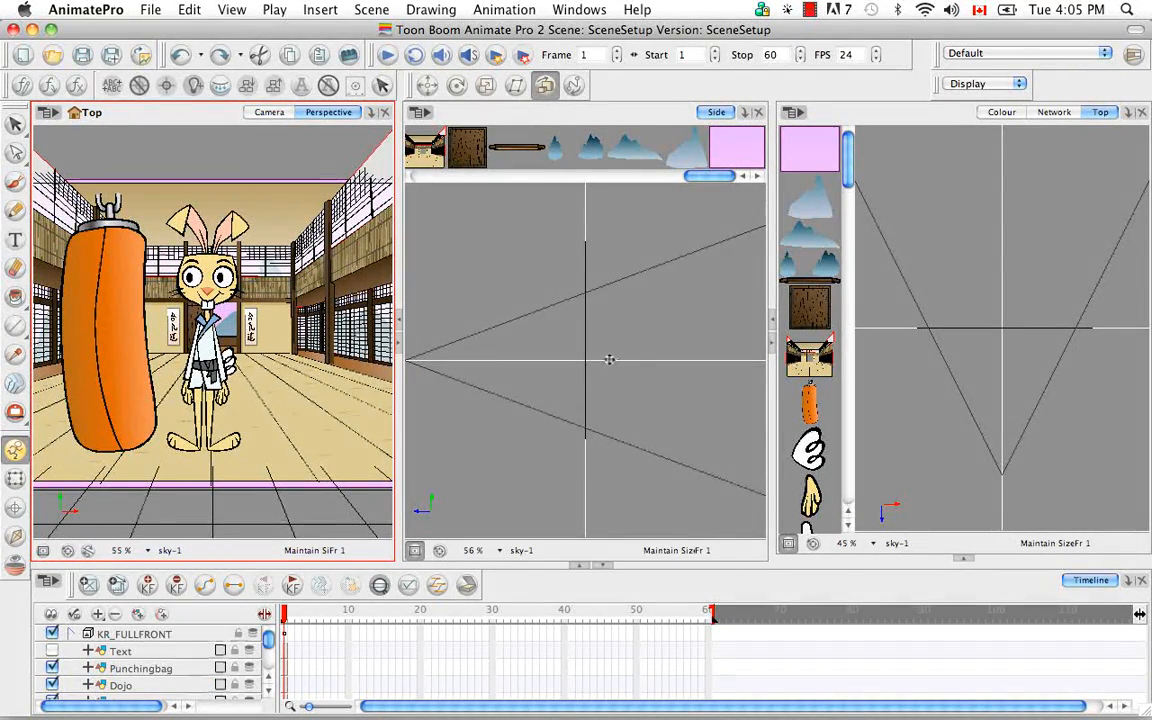
pyautogui.moveTo(580, 357); pyautogui.dragTo(703, 352)
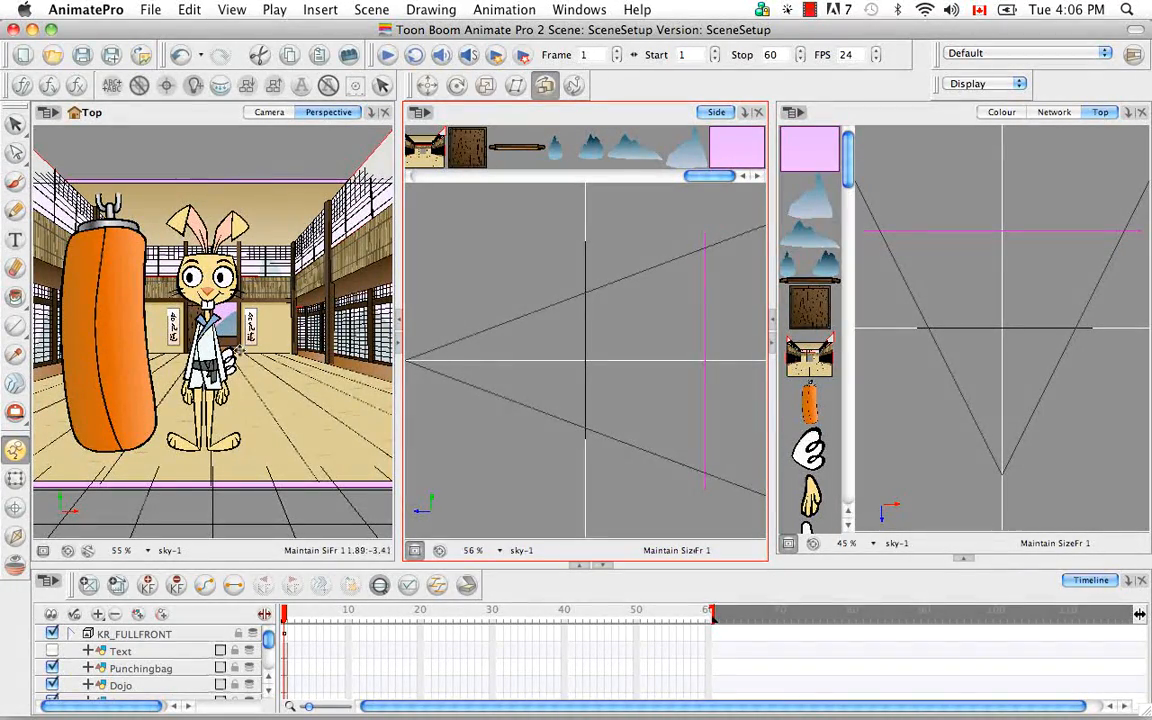
pyautogui.moveTo(710, 176)
pyautogui.mouseDown()
pyautogui.moveTo(665, 178)
pyautogui.moveTo(727, 181)
pyautogui.mouseUp()
# - Select the MASTER-PEG inside KR_FULLFRONT with the Transform tool and move the rabbit back in depth in the Side view
pyautogui.click(133, 638)
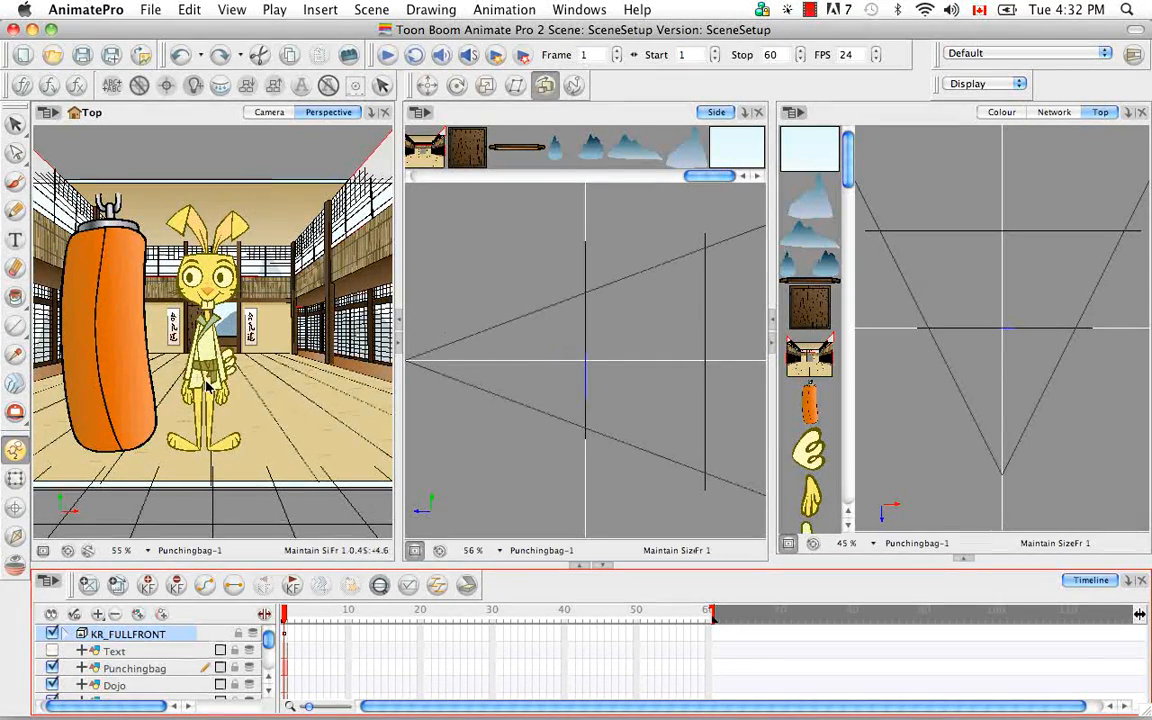
pyautogui.click(15, 478)
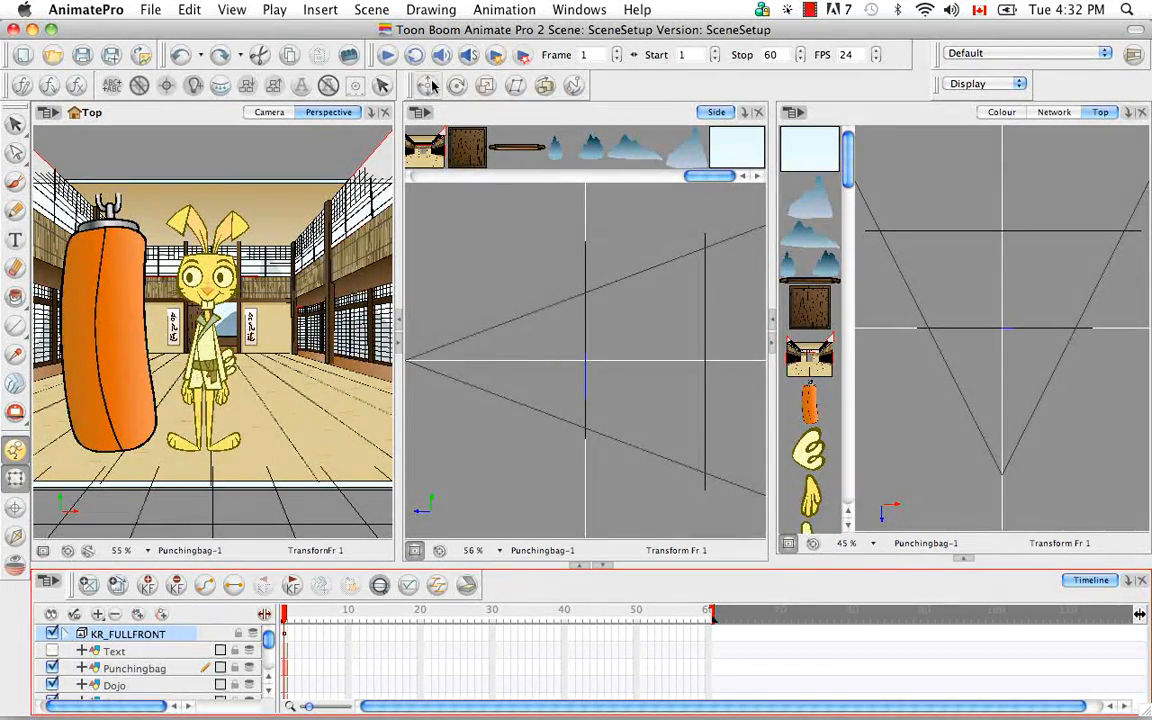
pyautogui.click(65, 634)
pyautogui.click(140, 651)
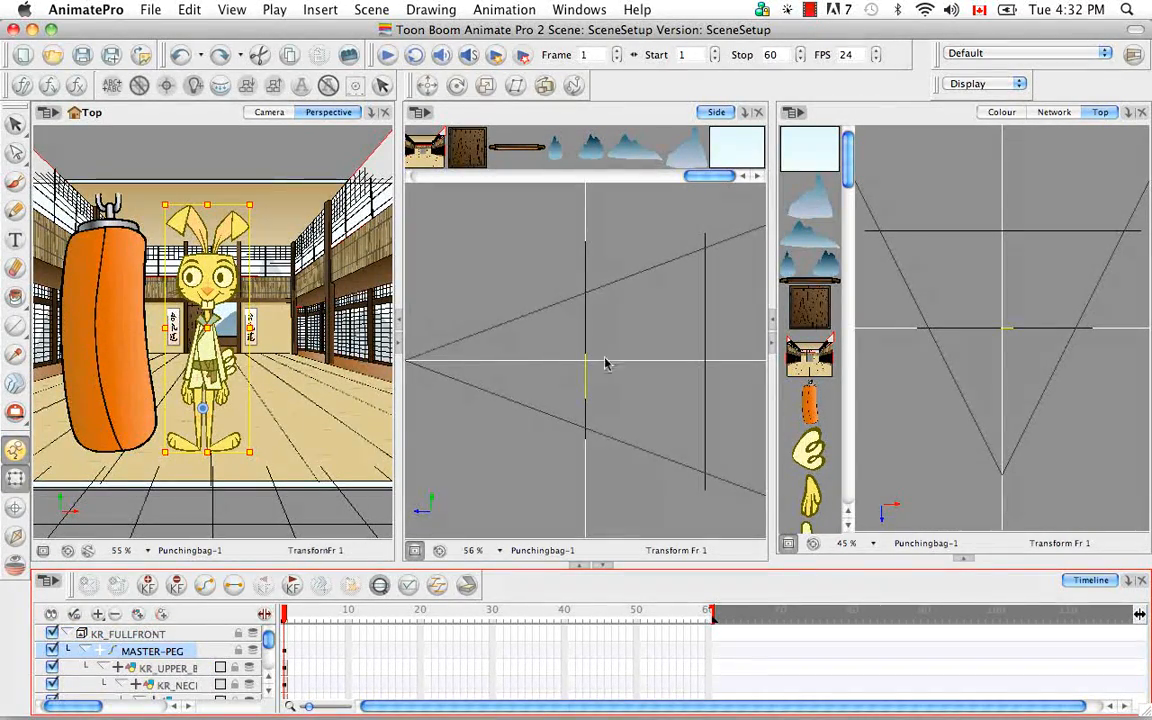
pyautogui.moveTo(585, 378)
pyautogui.mouseDown()
pyautogui.moveTo(687, 380)
pyautogui.moveTo(528, 379)
pyautogui.moveTo(607, 379)
pyautogui.mouseUp()
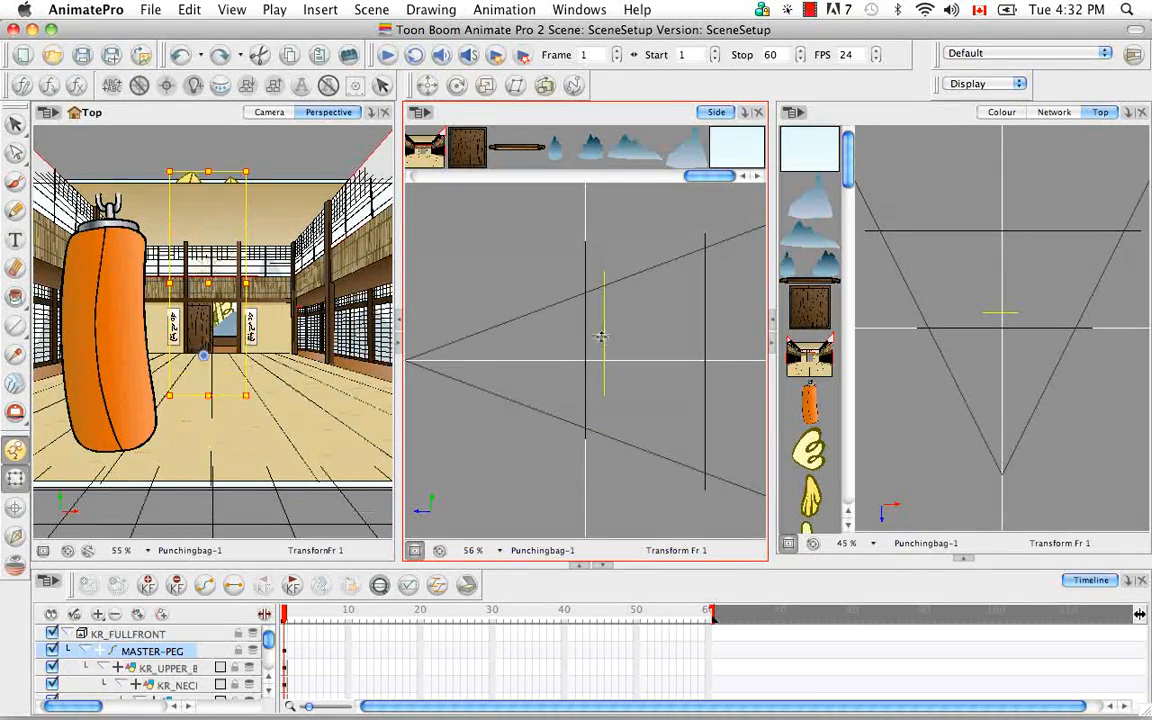
# - Lower the rabbit in the Side view with the Transform tool so it extends below the dojo's floor horizon
pyautogui.moveTo(601, 337); pyautogui.dragTo(608, 376)
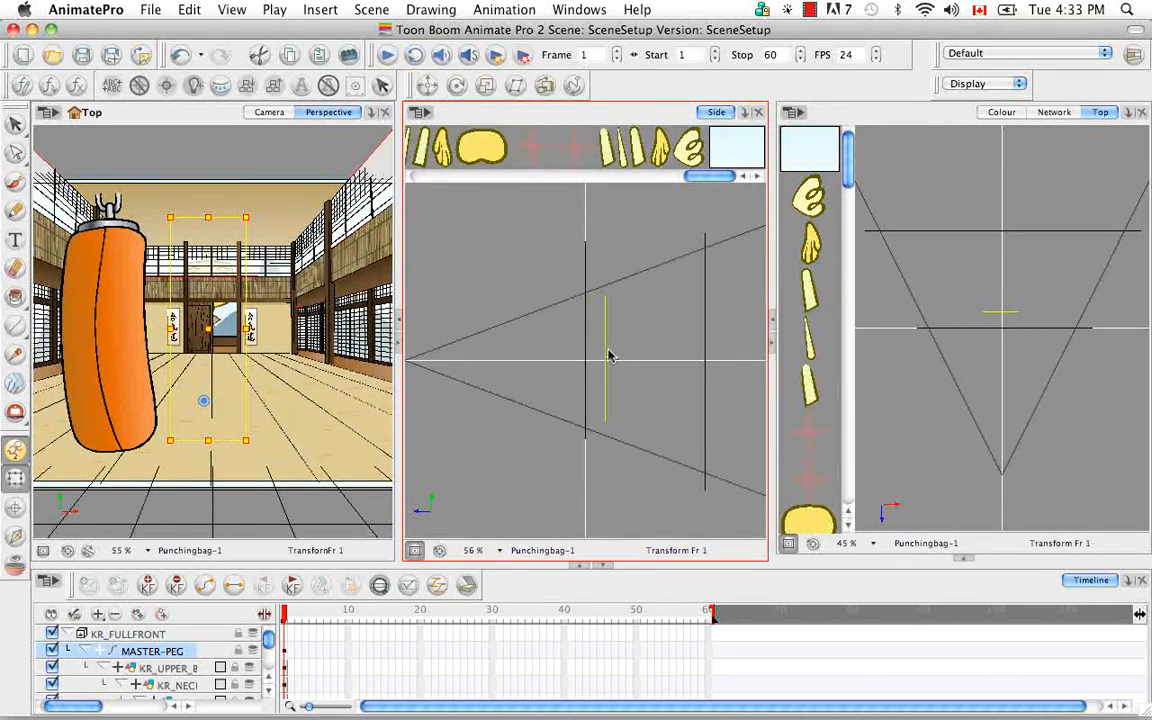
# - Push the three mountain layers back in depth with the Maintain Size tool, staggering them in front of the sky
pyautogui.click(546, 86)
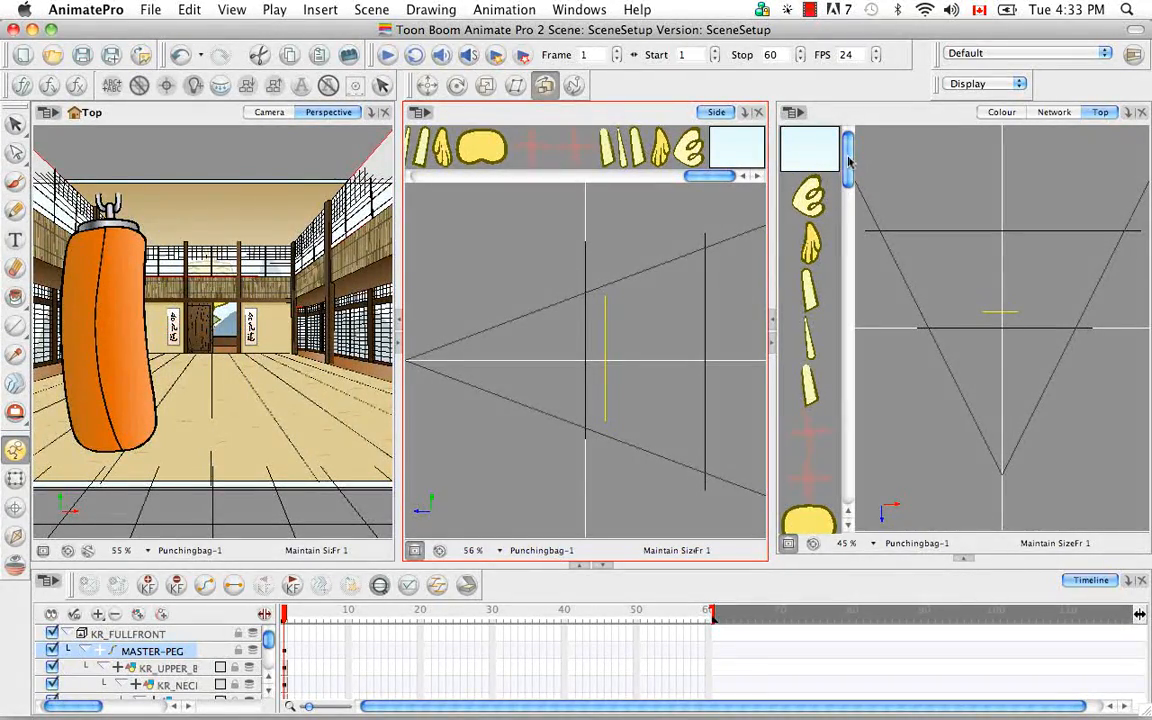
pyautogui.moveTo(849, 162); pyautogui.dragTo(852, 484)
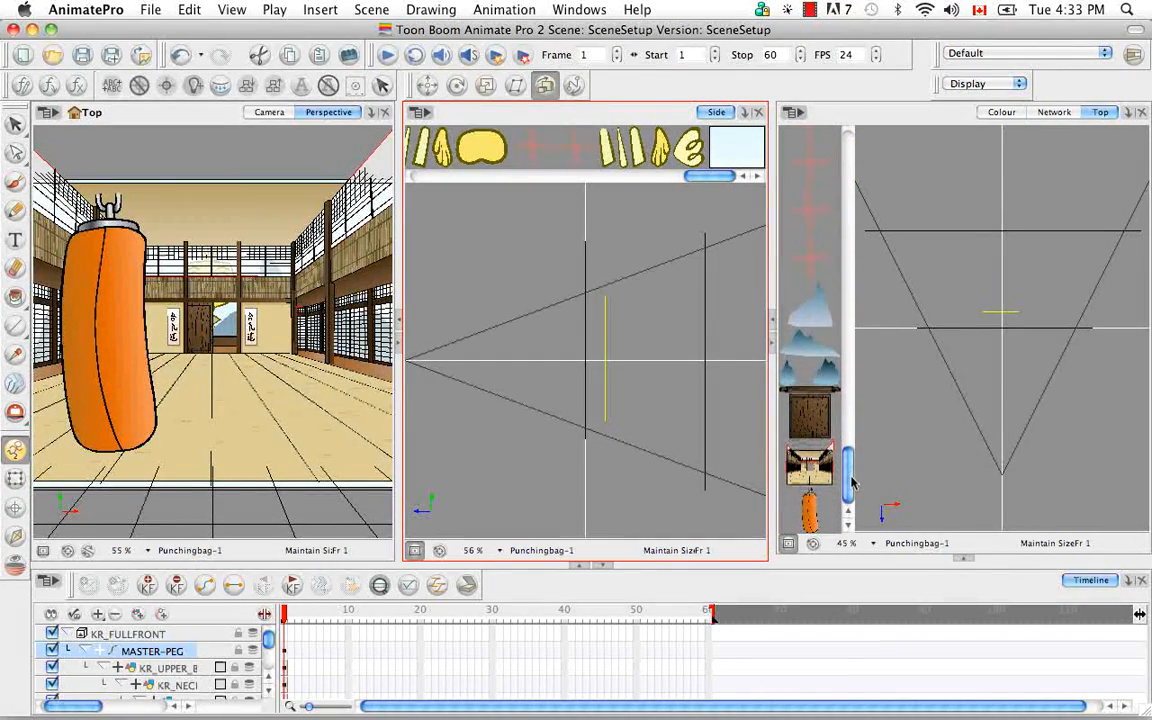
pyautogui.click(813, 318)
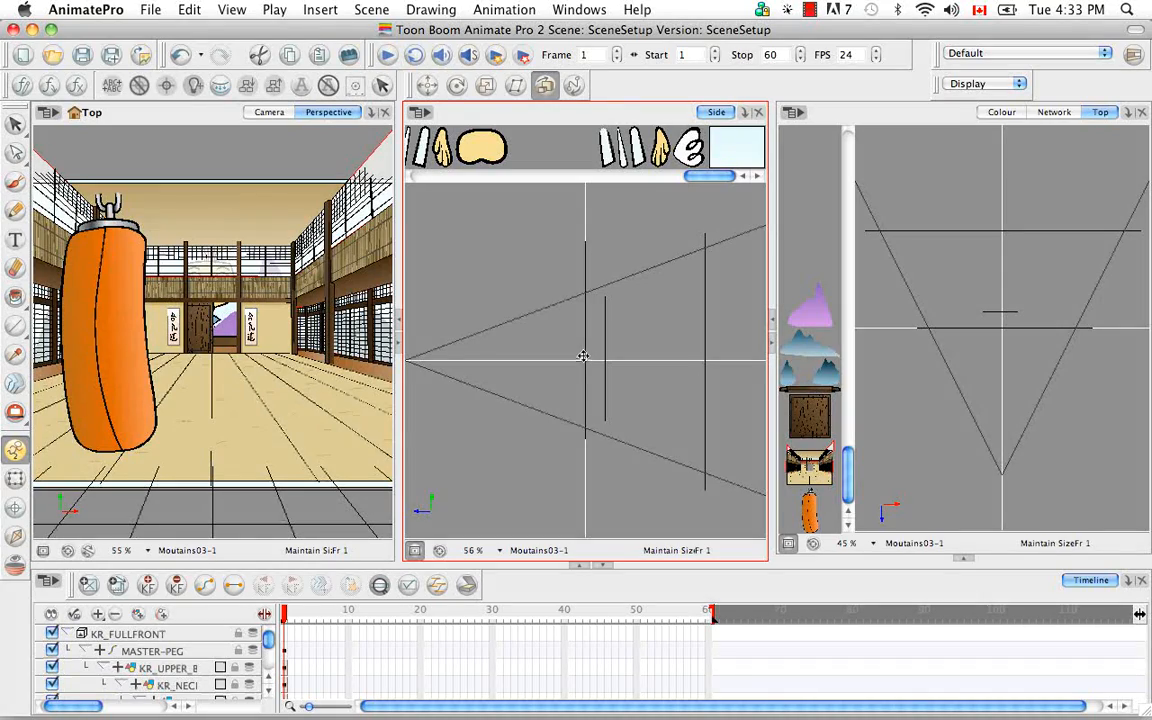
pyautogui.moveTo(583, 356); pyautogui.dragTo(688, 359)
pyautogui.moveTo(907, 295); pyautogui.dragTo(1003, 254)
pyautogui.click(1007, 328)
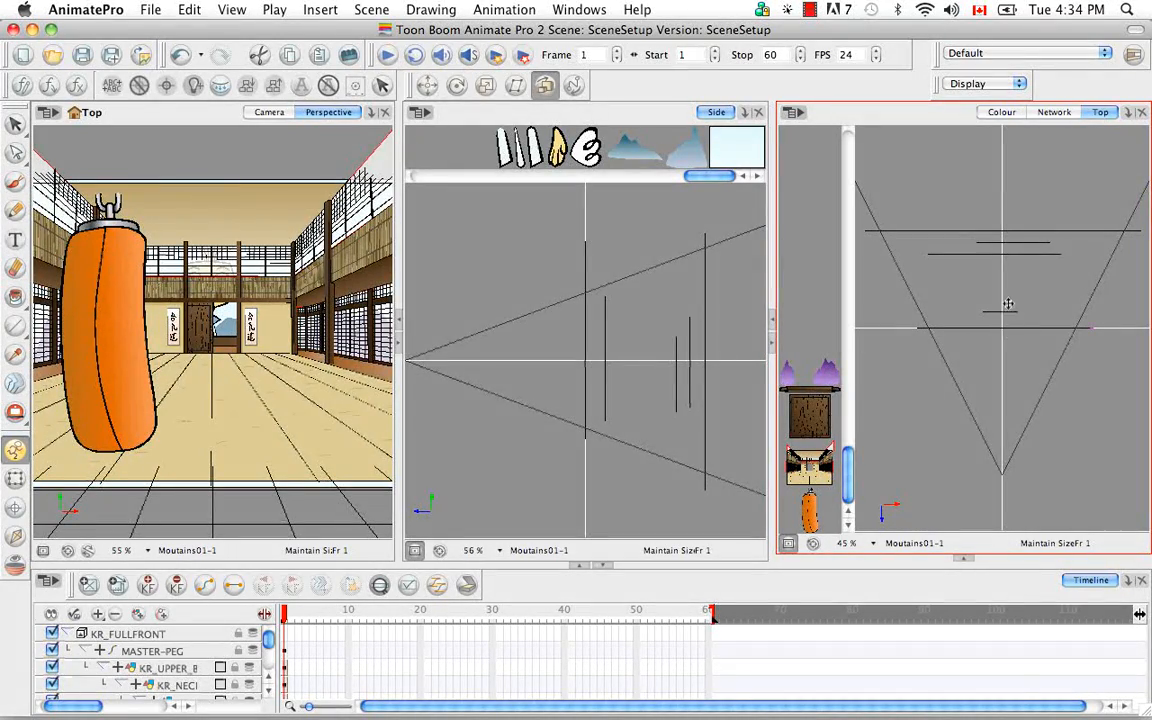
pyautogui.moveTo(1011, 327); pyautogui.dragTo(1012, 267)
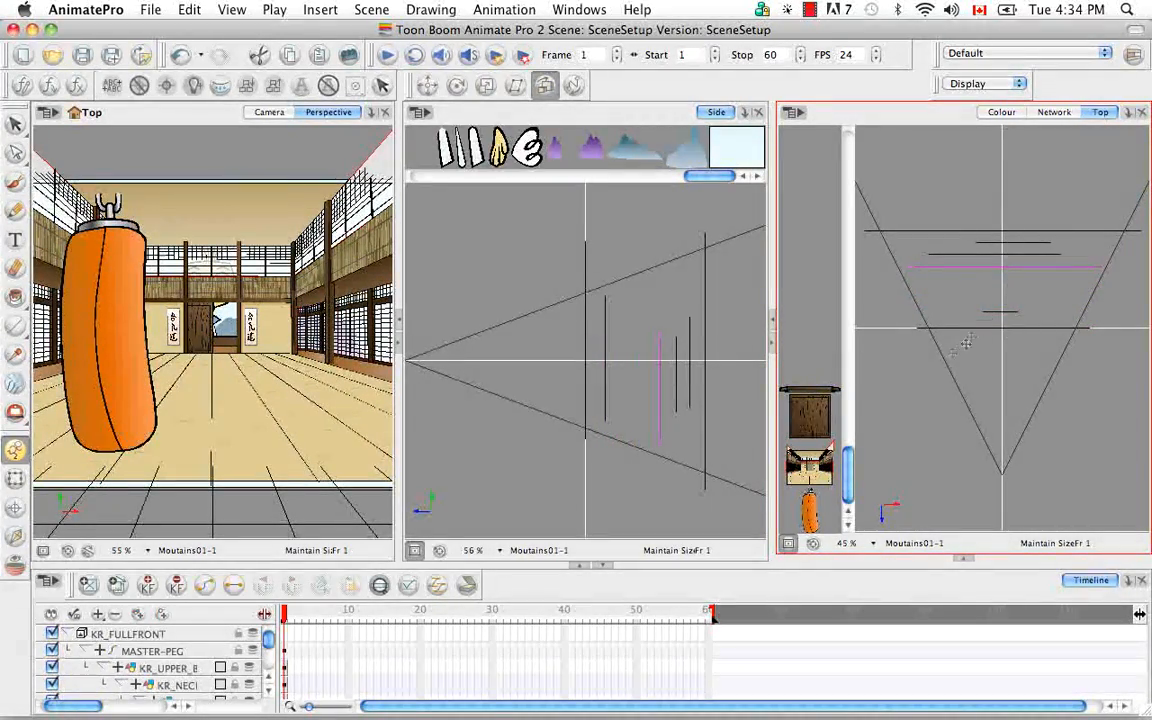
# - Push the balcony and the door back in depth behind the dojo and the rabbit in the Top view, keeping their apparent size
pyautogui.click(818, 418)
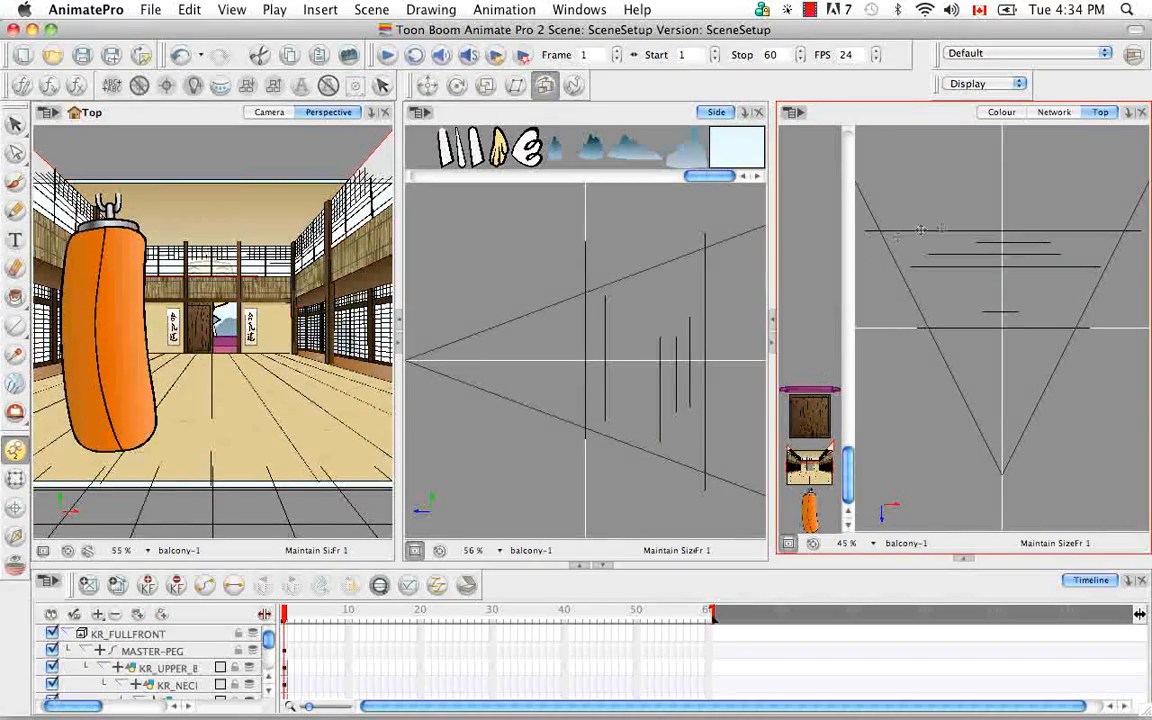
pyautogui.click(1004, 315)
pyautogui.moveTo(1005, 314); pyautogui.dragTo(1004, 304)
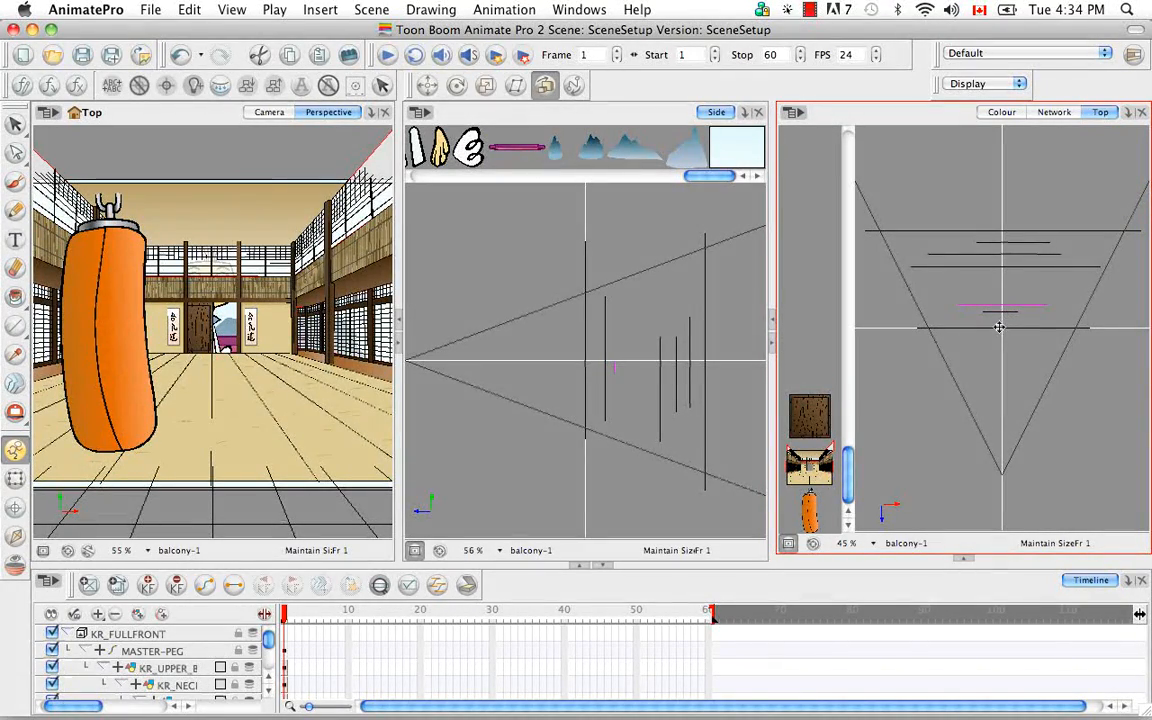
pyautogui.click(999, 329)
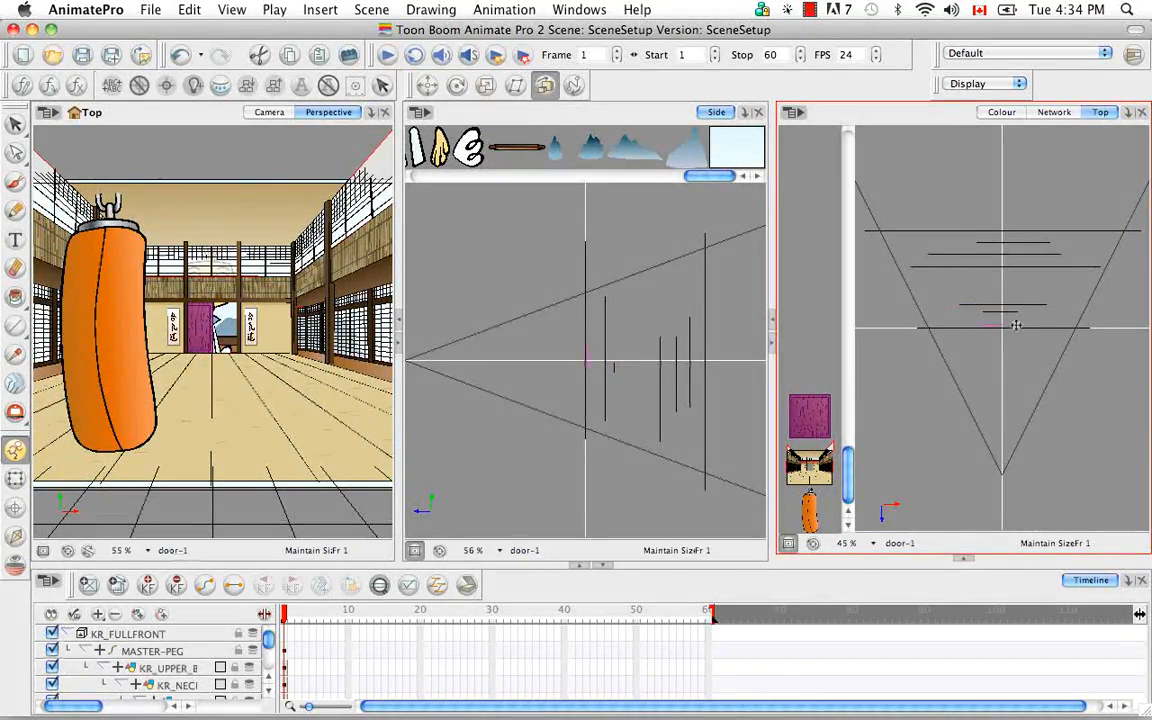
pyautogui.moveTo(1016, 325); pyautogui.dragTo(1015, 309)
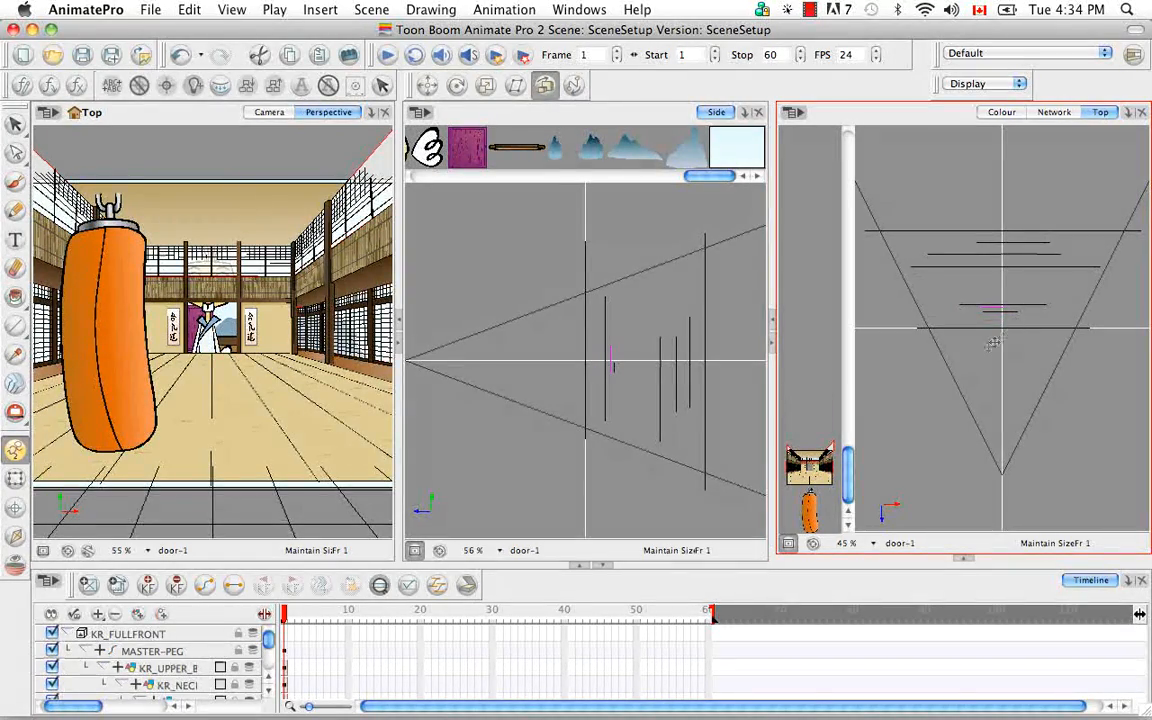
# - Push the dojo slightly back in depth and bring the rabbit's MASTER-PEG forward in front of it in the Top view
pyautogui.click(1029, 316)
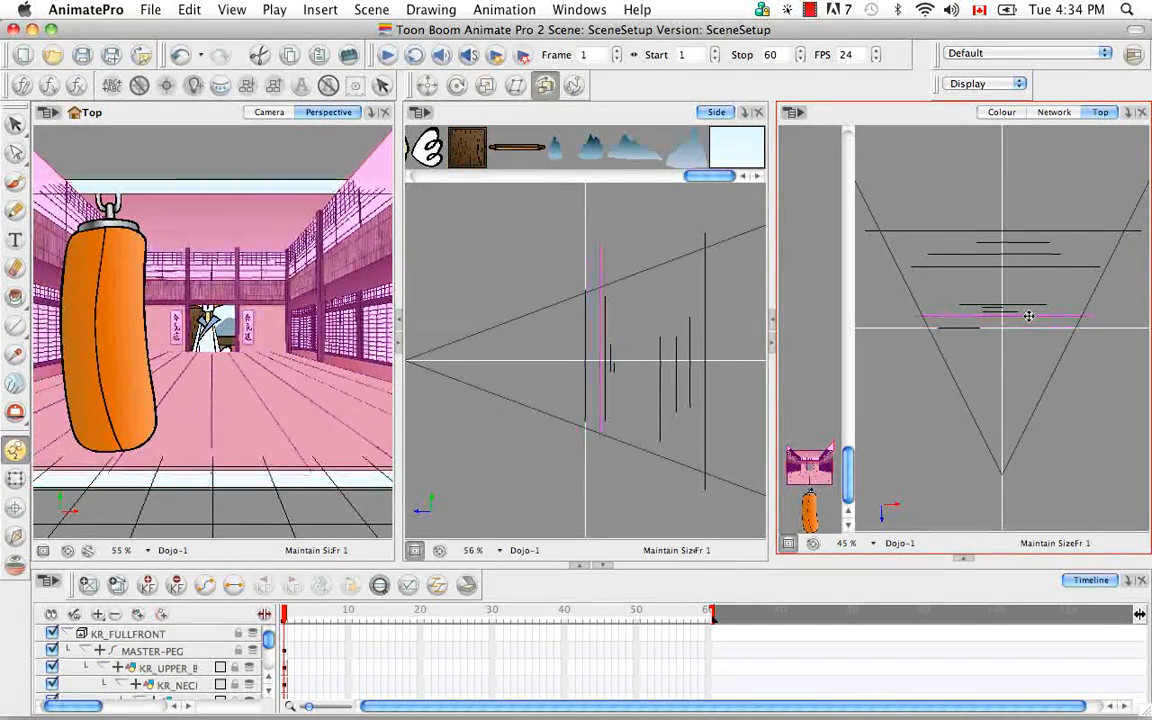
pyautogui.moveTo(1029, 316); pyautogui.dragTo(1023, 319)
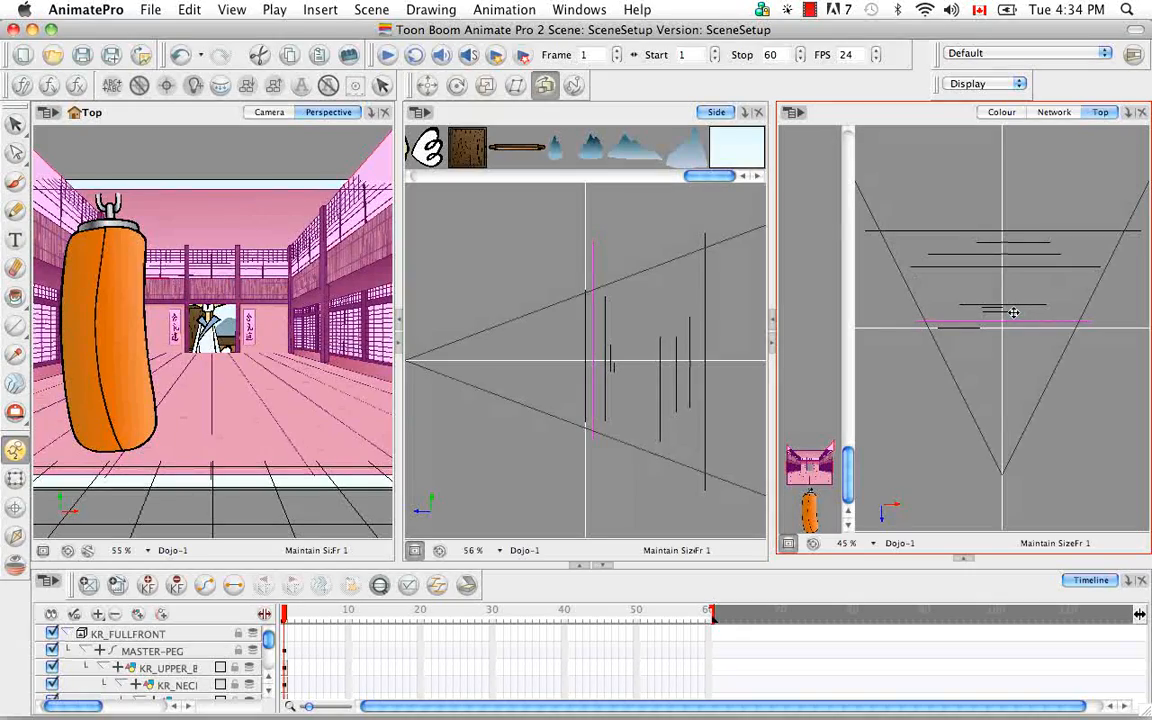
pyautogui.click(150, 651)
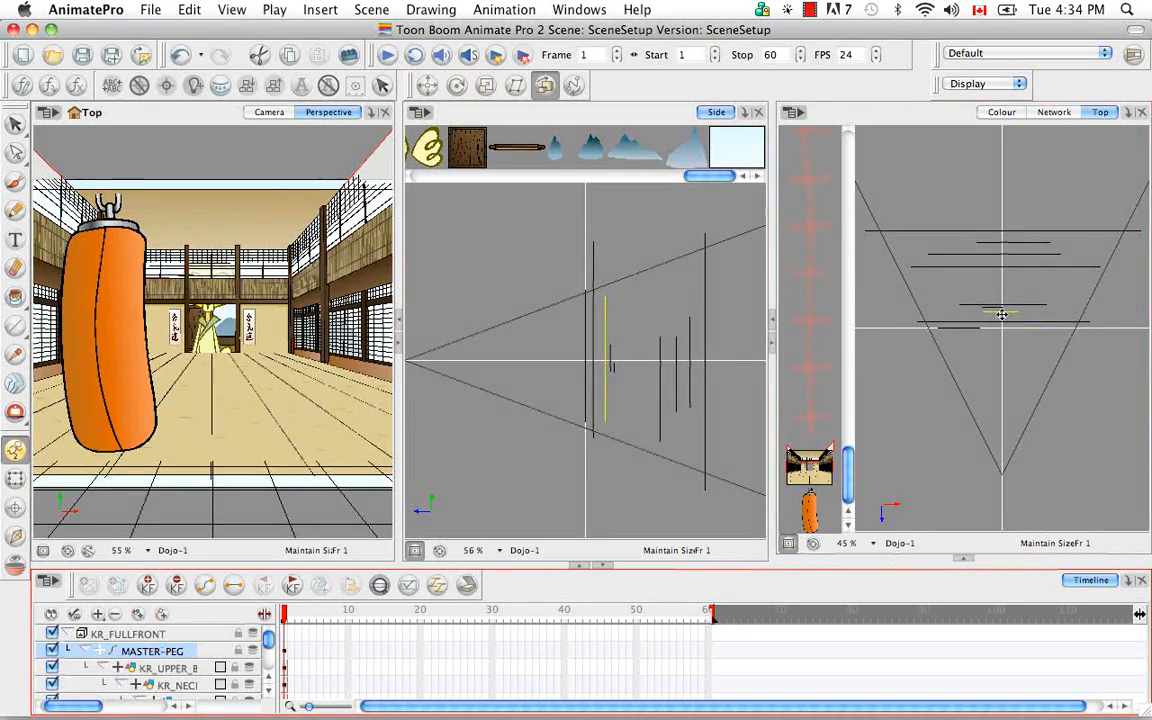
pyautogui.moveTo(1002, 314); pyautogui.dragTo(989, 331)
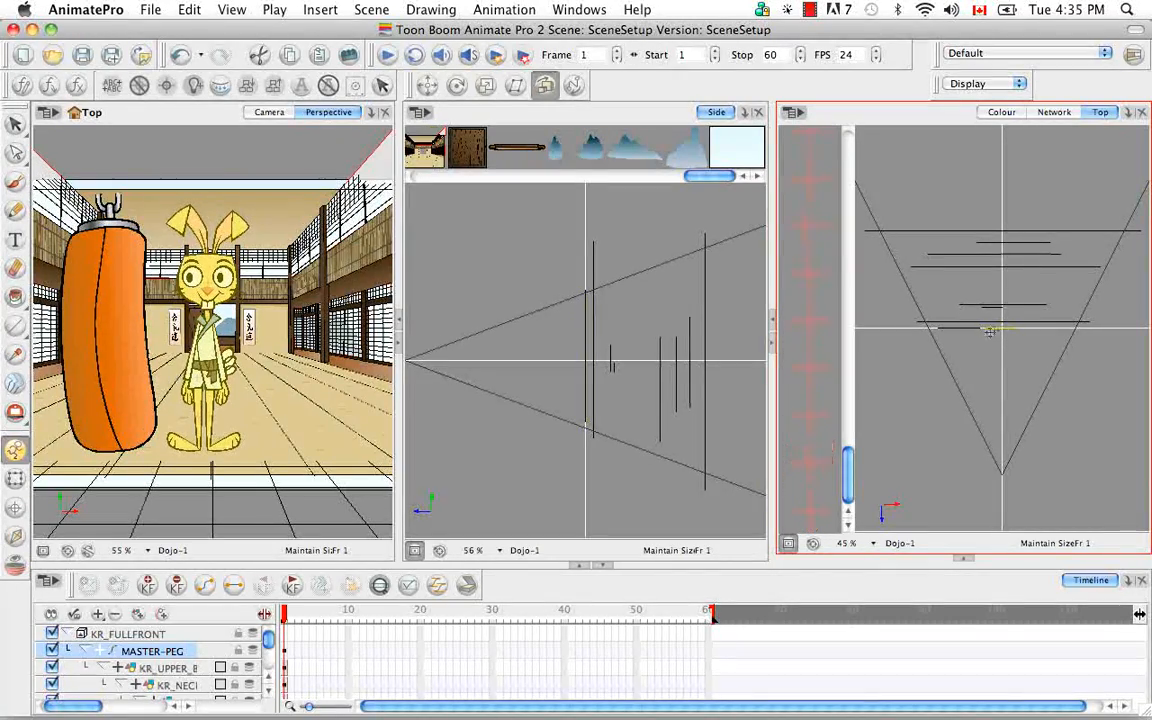
# - Bring the punching bag forward in the Top view so it sits closer to the camera than the rabbit
pyautogui.scroll(15, 812, 300)
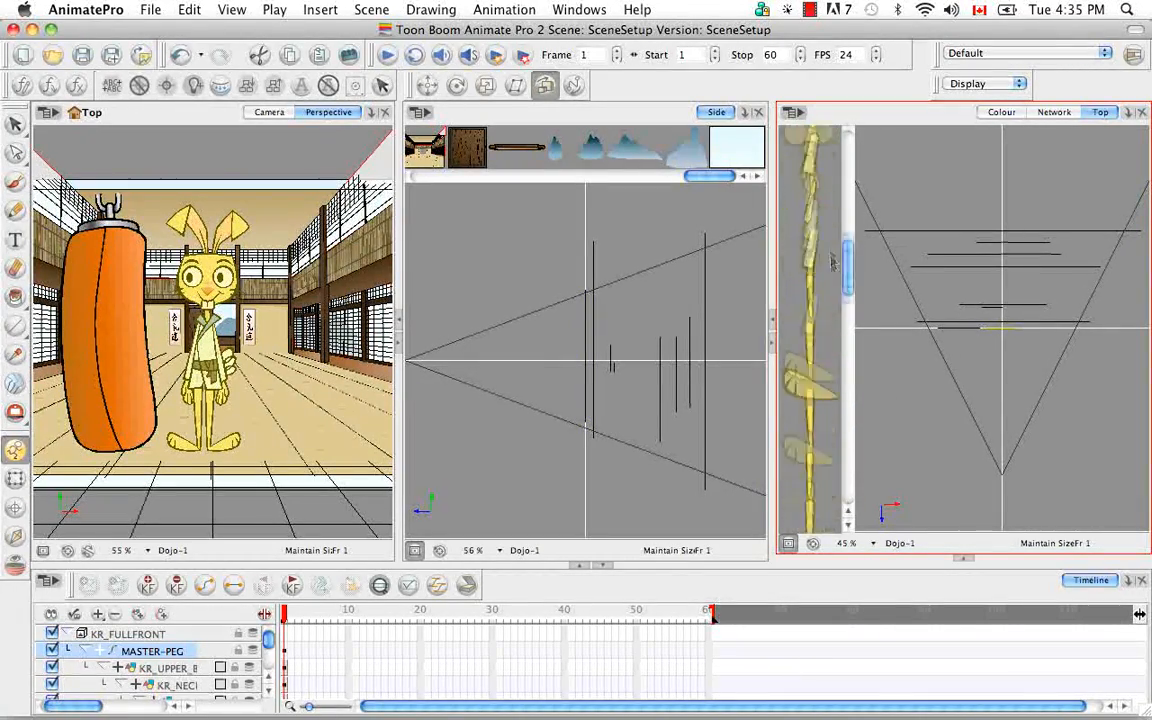
pyautogui.click(810, 252)
pyautogui.moveTo(950, 328); pyautogui.dragTo(983, 343)
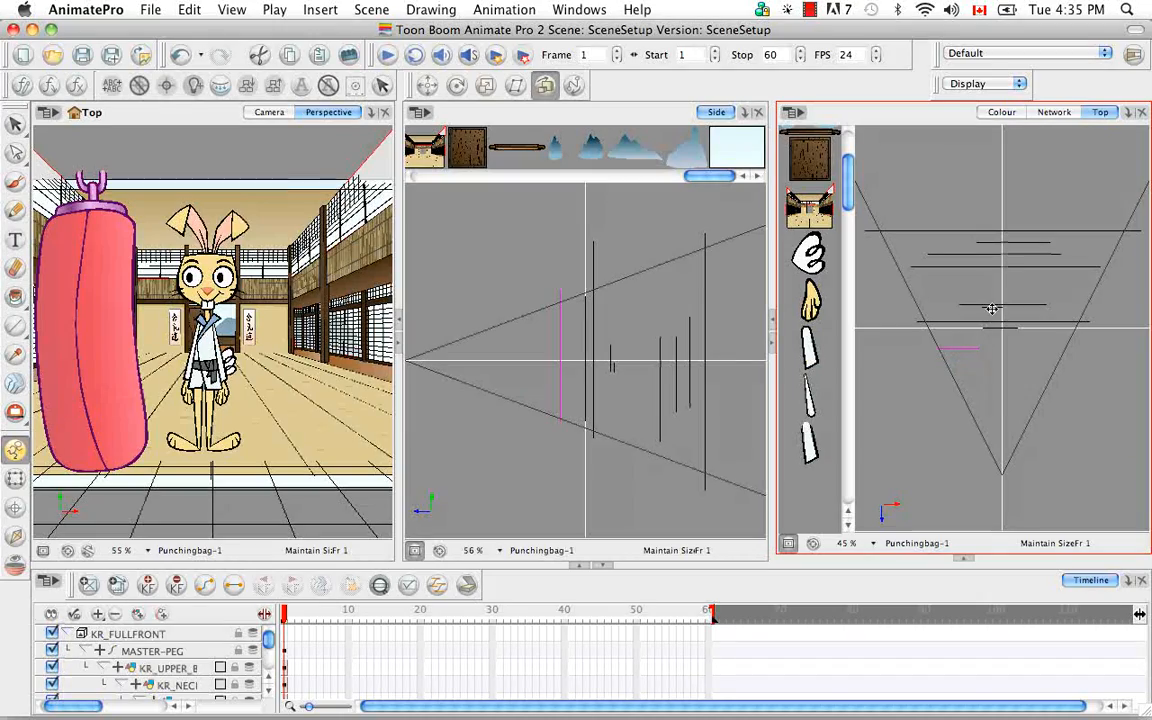
# - Bring the door and balcony forward to just behind the dojo, with the balcony set slightly farther back than the door
pyautogui.click(993, 307)
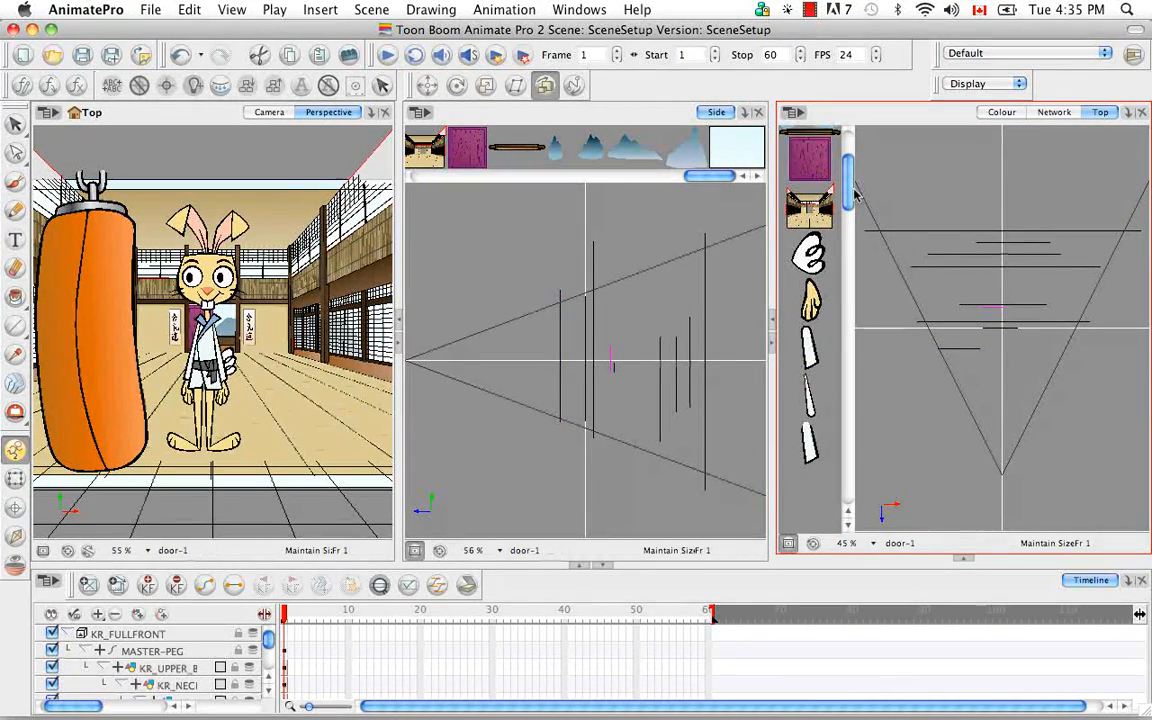
pyautogui.scroll(3, 854, 191)
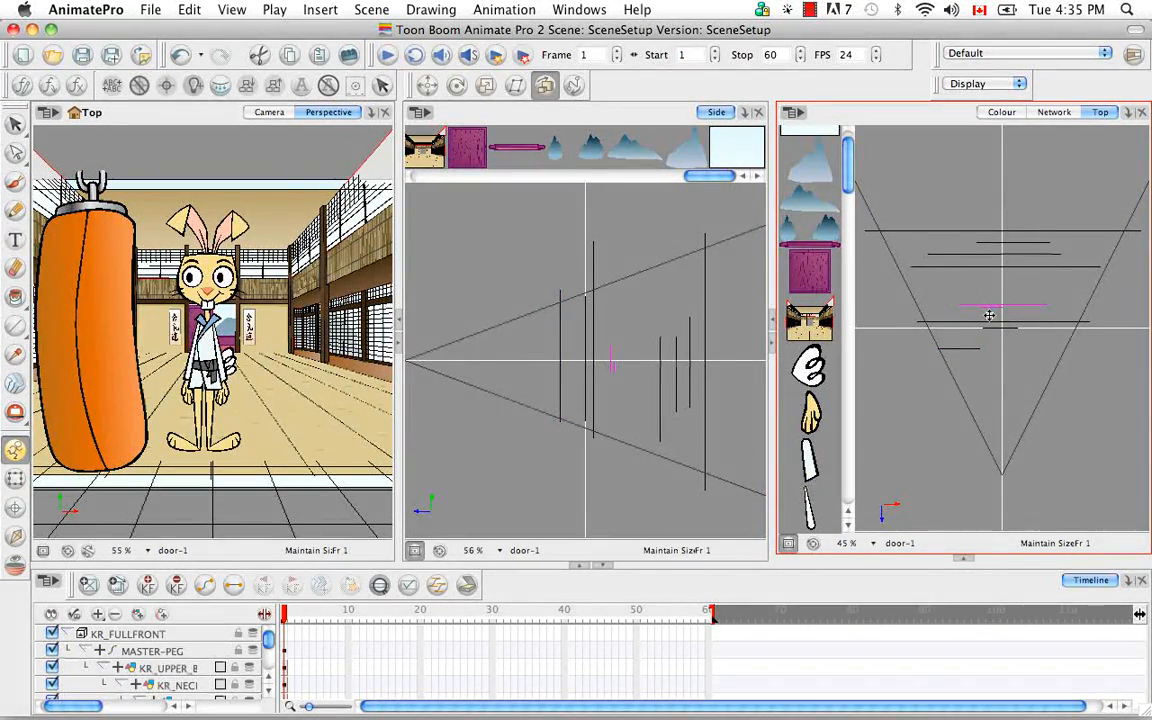
pyautogui.moveTo(993, 309); pyautogui.dragTo(994, 315)
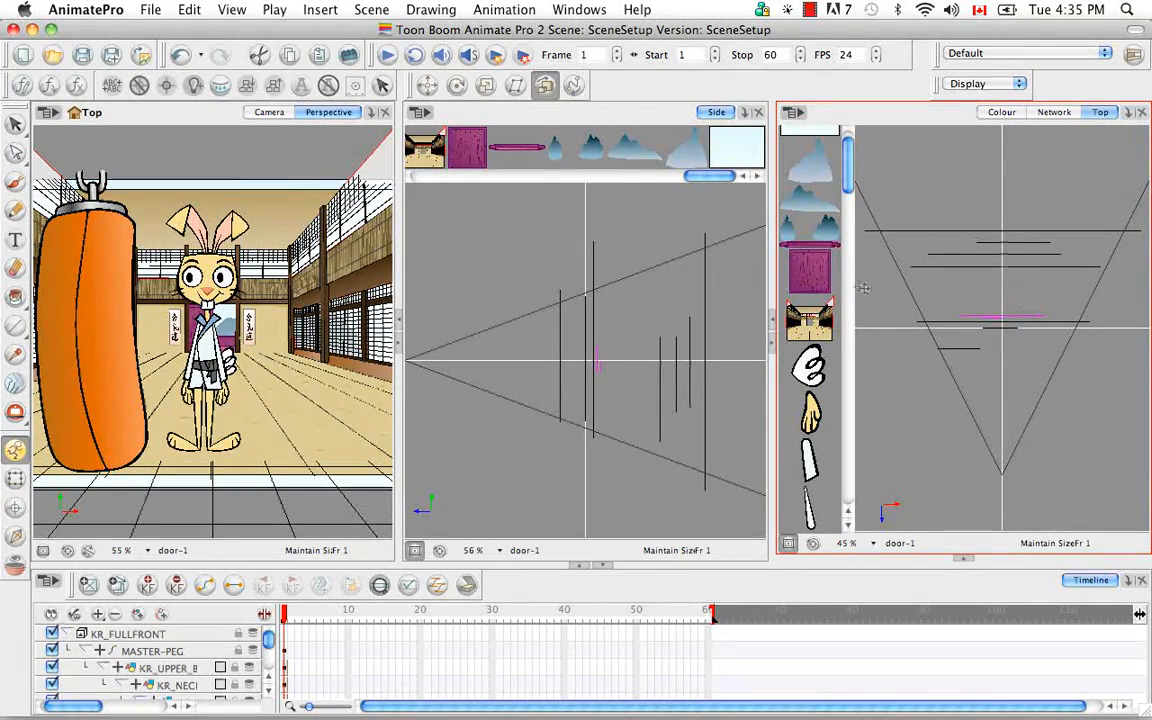
pyautogui.click(816, 246)
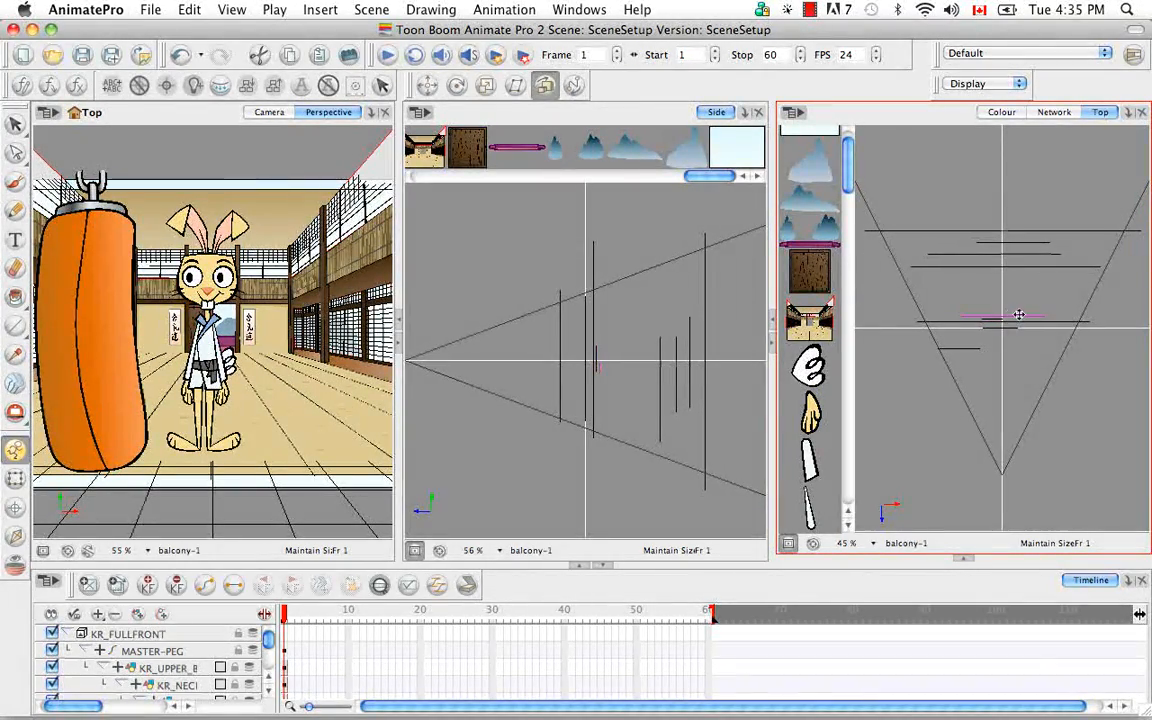
pyautogui.moveTo(1016, 315); pyautogui.dragTo(1016, 312)
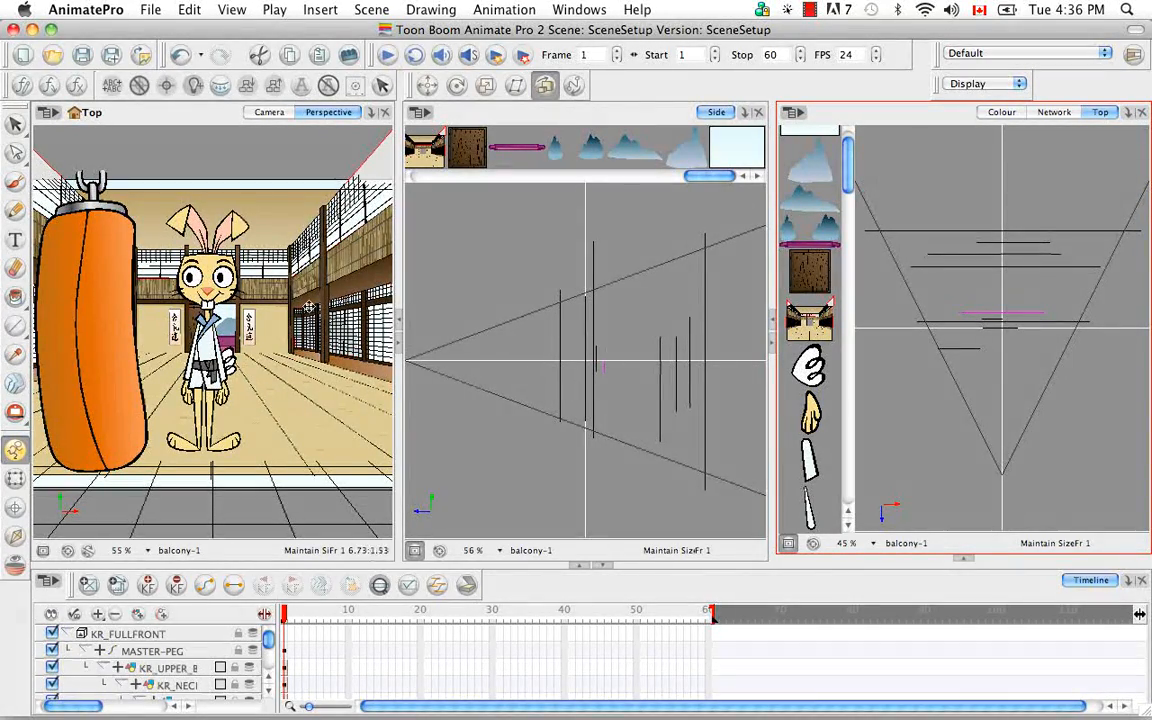
# - Enlarge the Perspective view over the Side view and rotate the scene in 3D to inspect the layer spacing from several angles
pyautogui.click(296, 150)
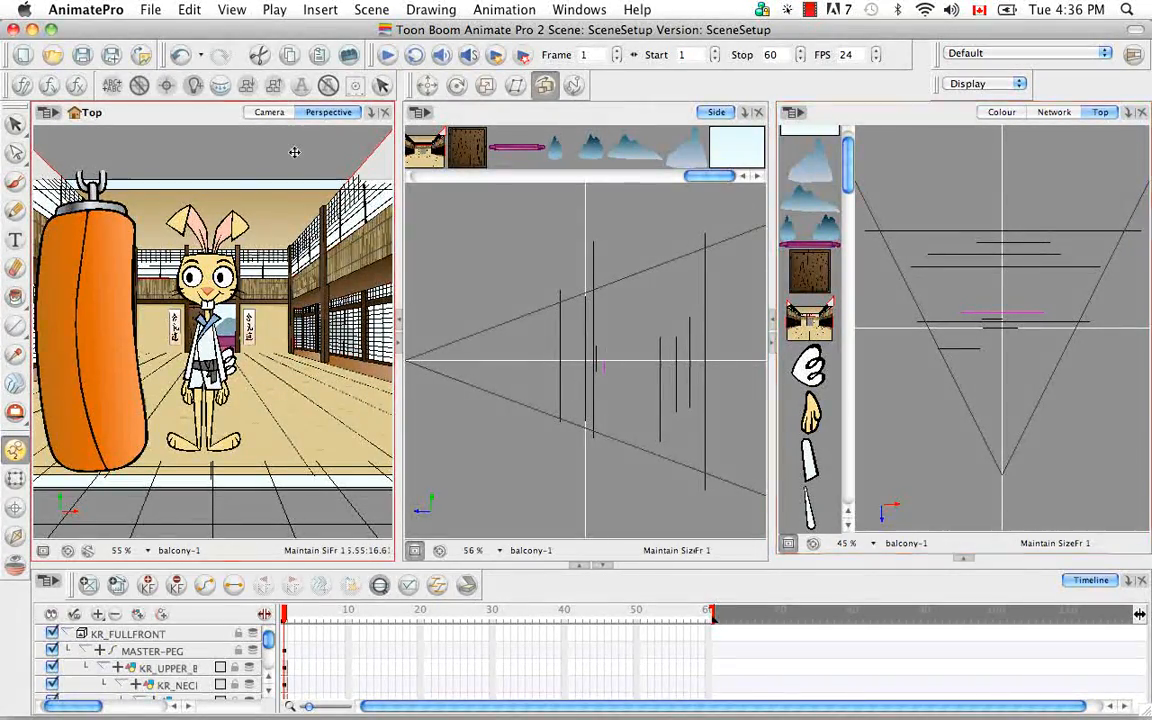
pyautogui.press('`')
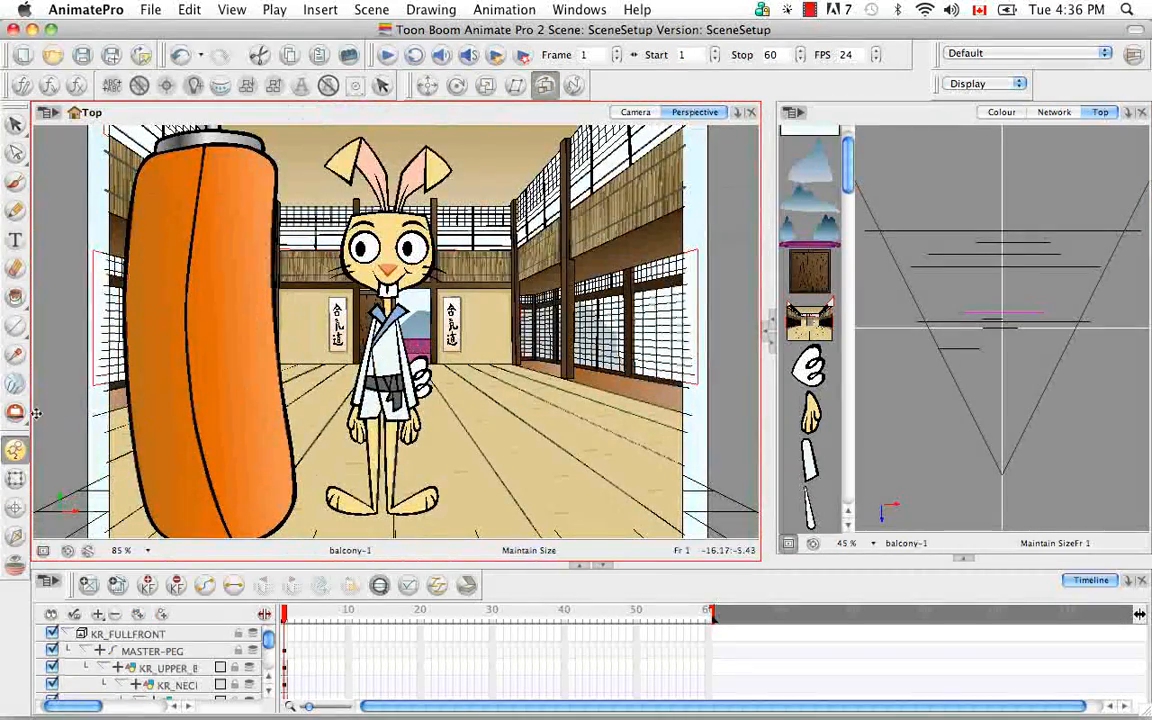
pyautogui.moveTo(15, 411); pyautogui.dragTo(121, 468)
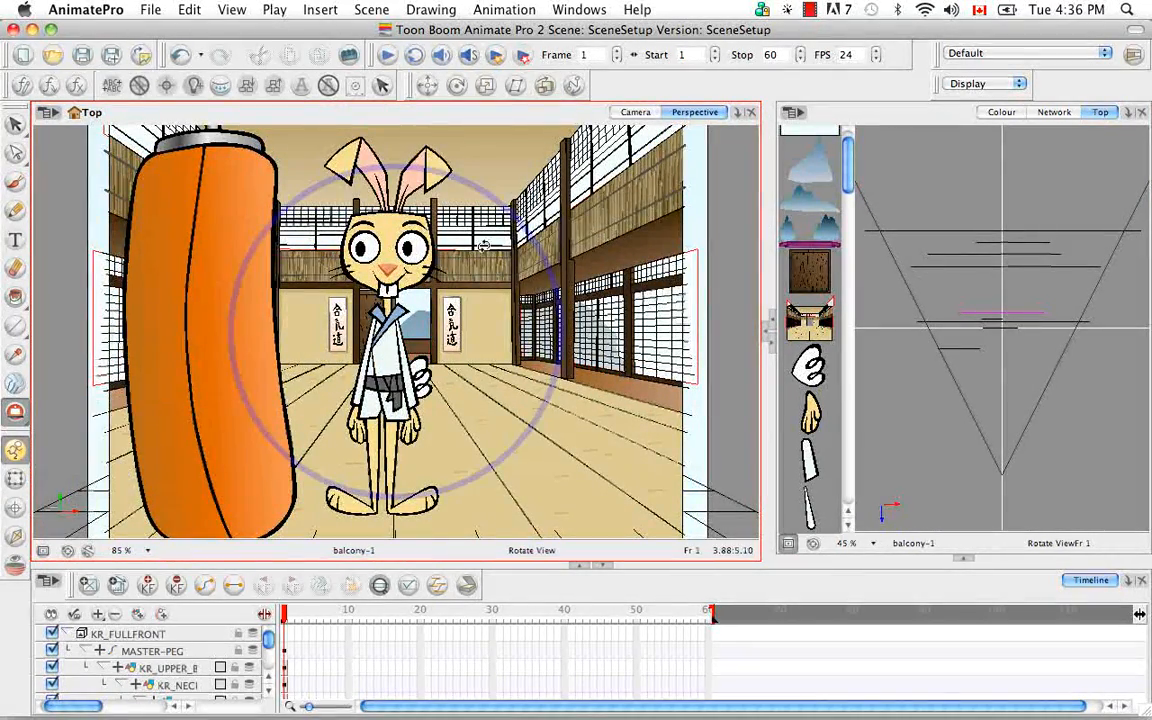
pyautogui.moveTo(460, 250); pyautogui.dragTo(432, 261)
pyautogui.scroll(-5, 432, 261)
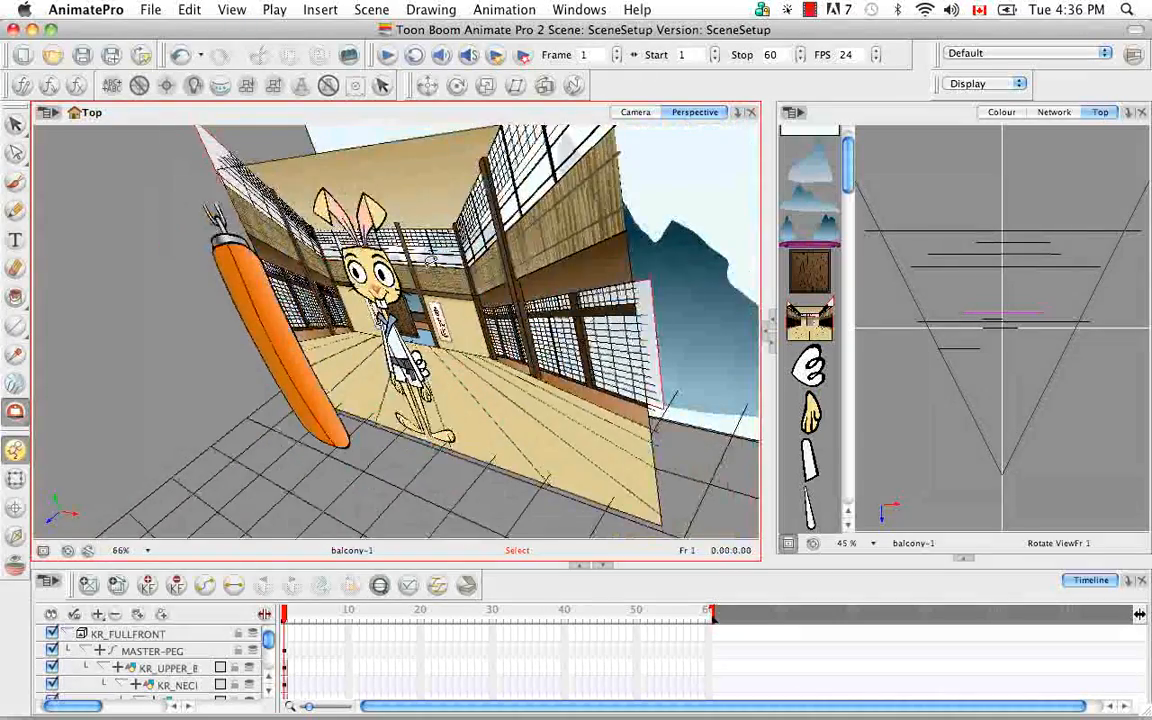
pyautogui.moveTo(552, 433); pyautogui.dragTo(613, 397)
pyautogui.moveTo(374, 421); pyautogui.dragTo(556, 229)
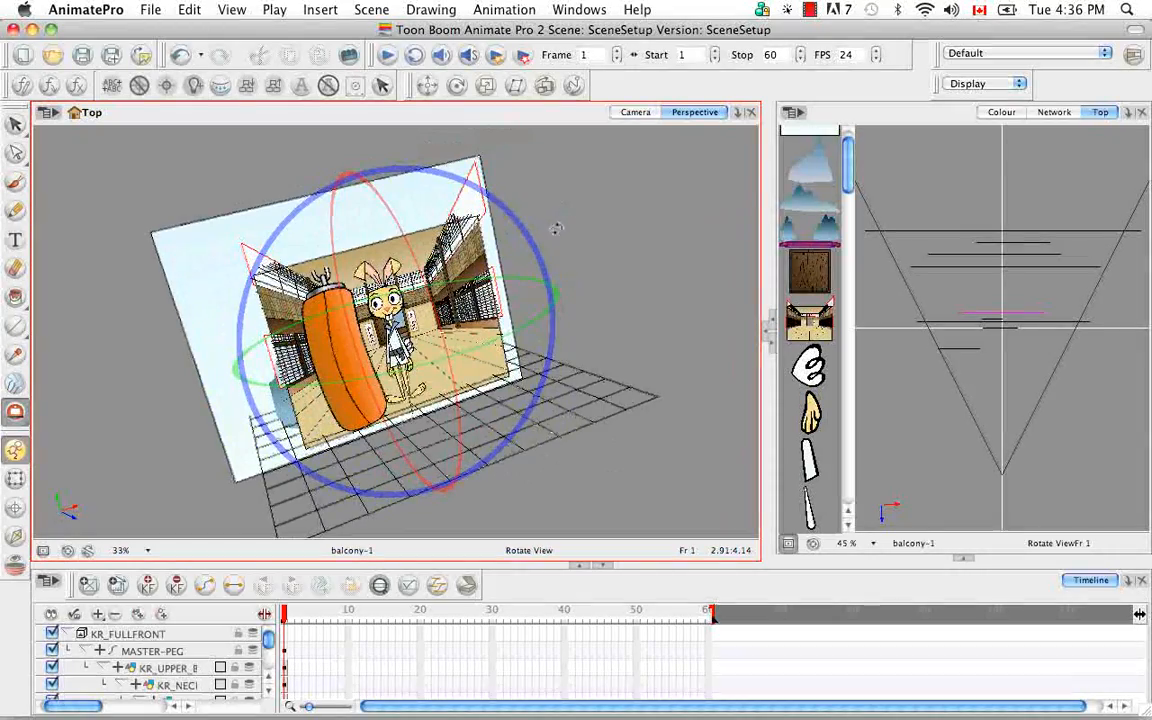
# - Reset the Perspective view to its front-facing position and restore the Side view beside it
pyautogui.hotkey('shift', 'm')
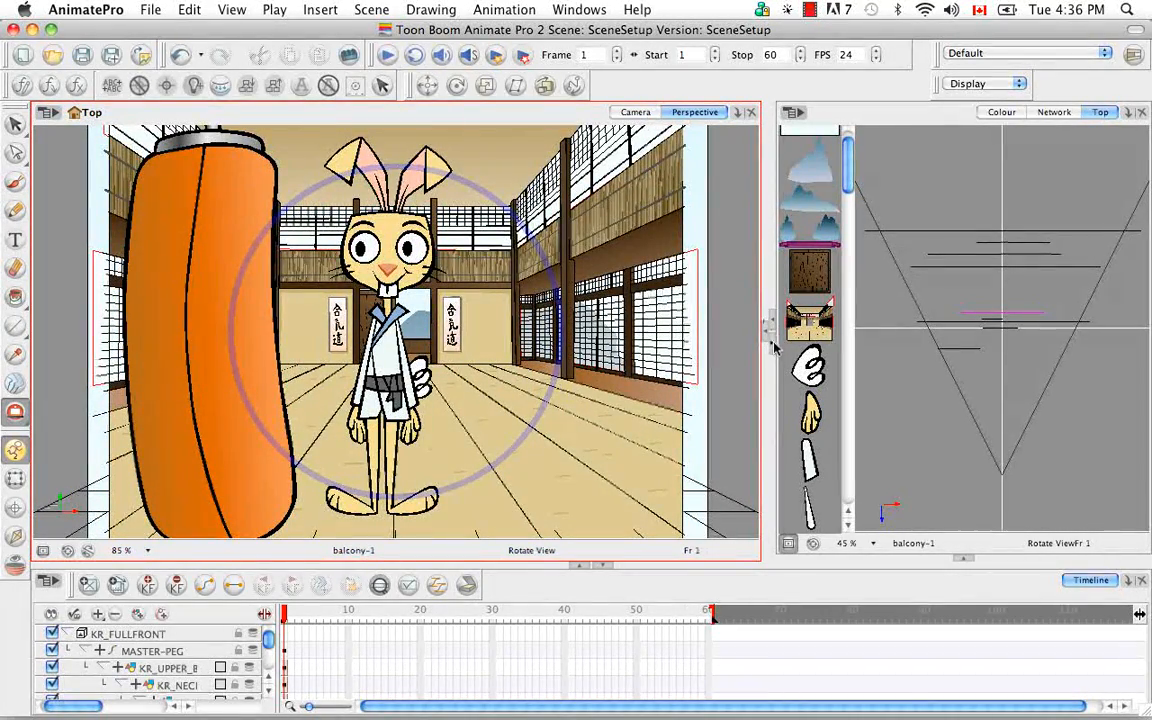
pyautogui.moveTo(772, 333); pyautogui.dragTo(437, 327)
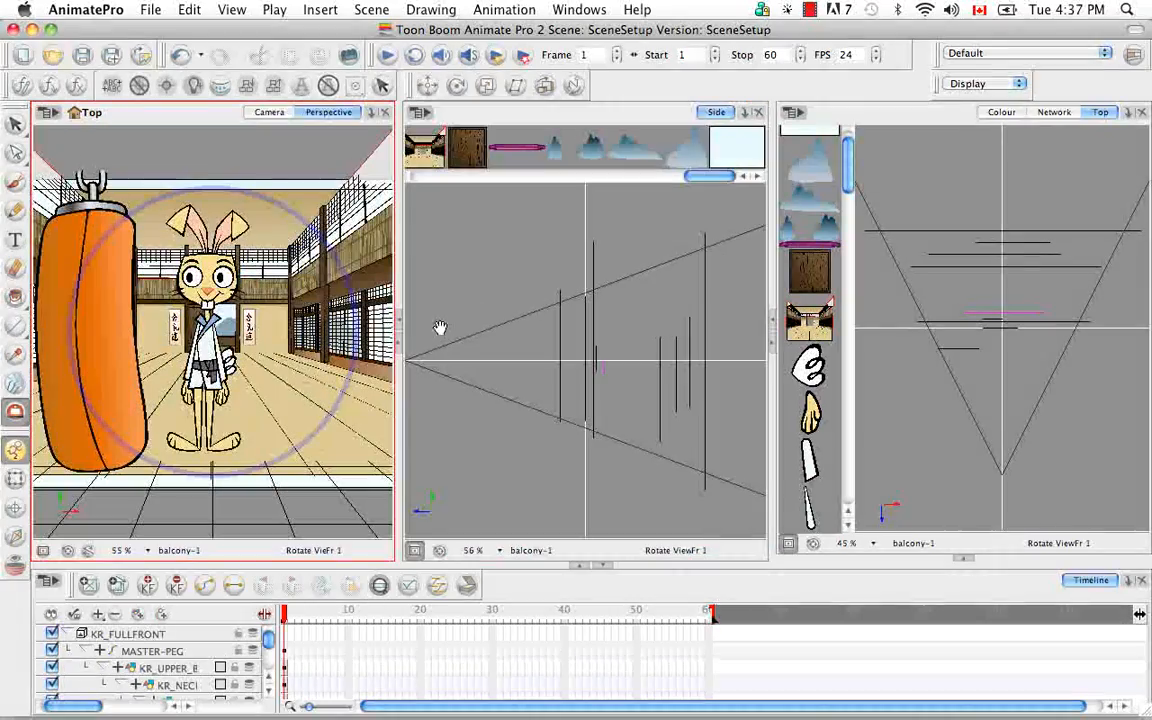
# - Check the scene in the Camera view and return to the Perspective view
pyautogui.click(270, 113)
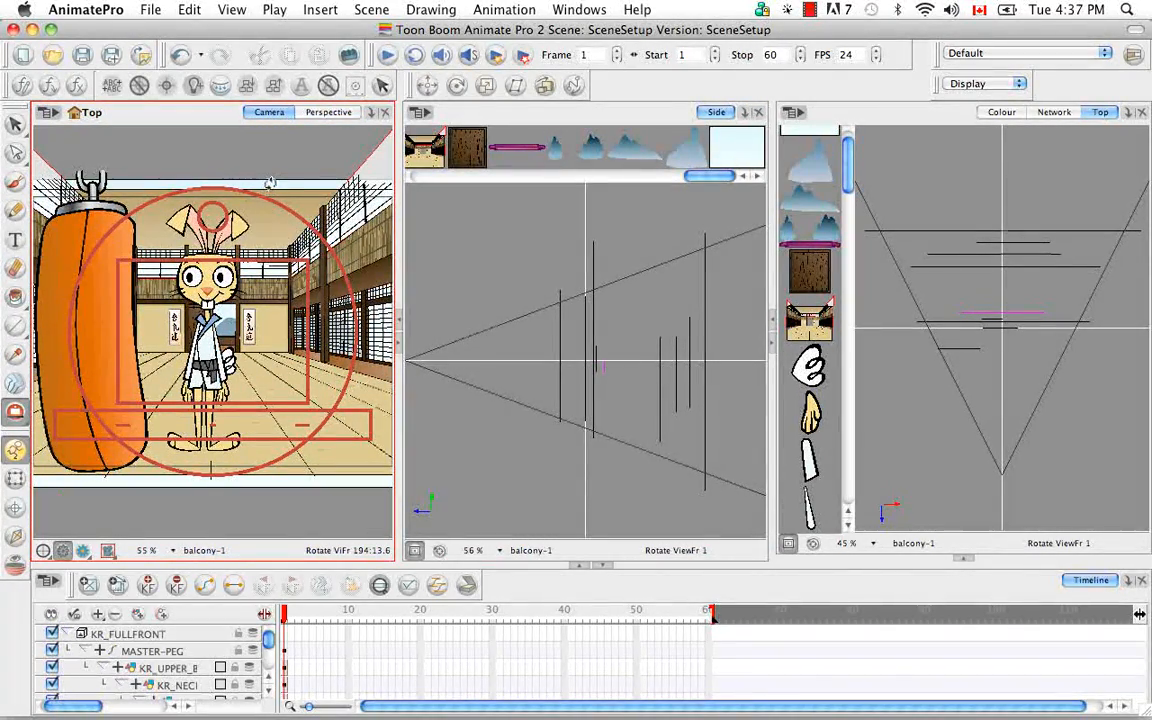
pyautogui.click(318, 112)
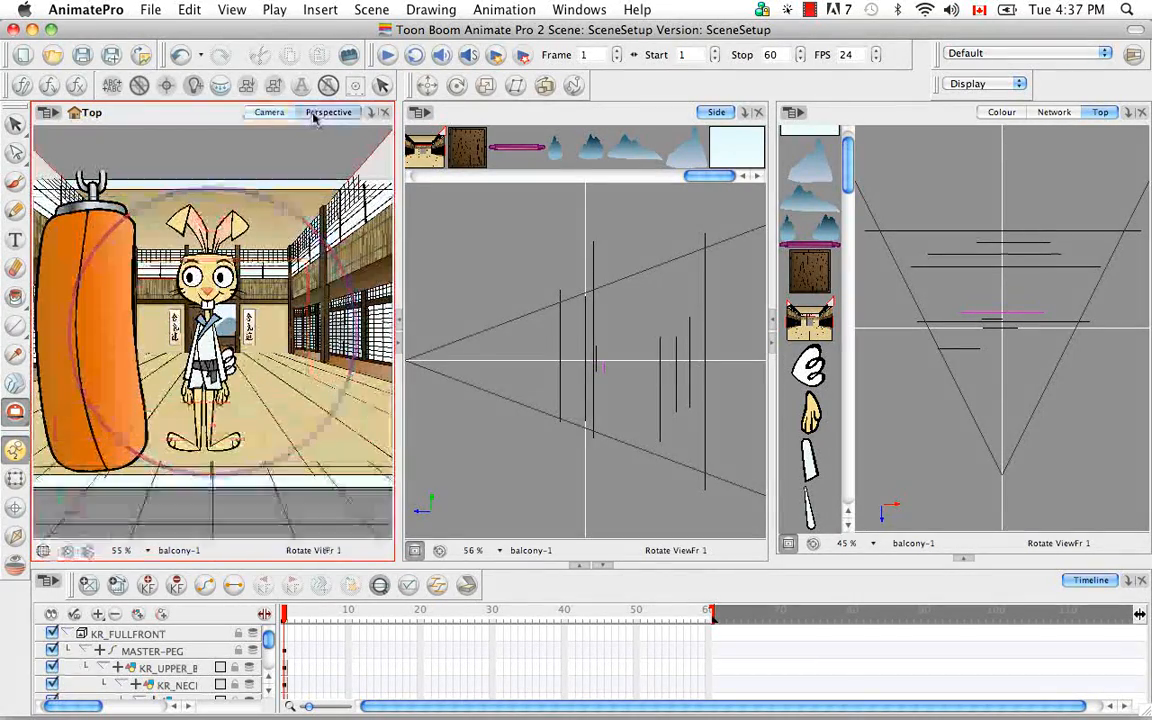